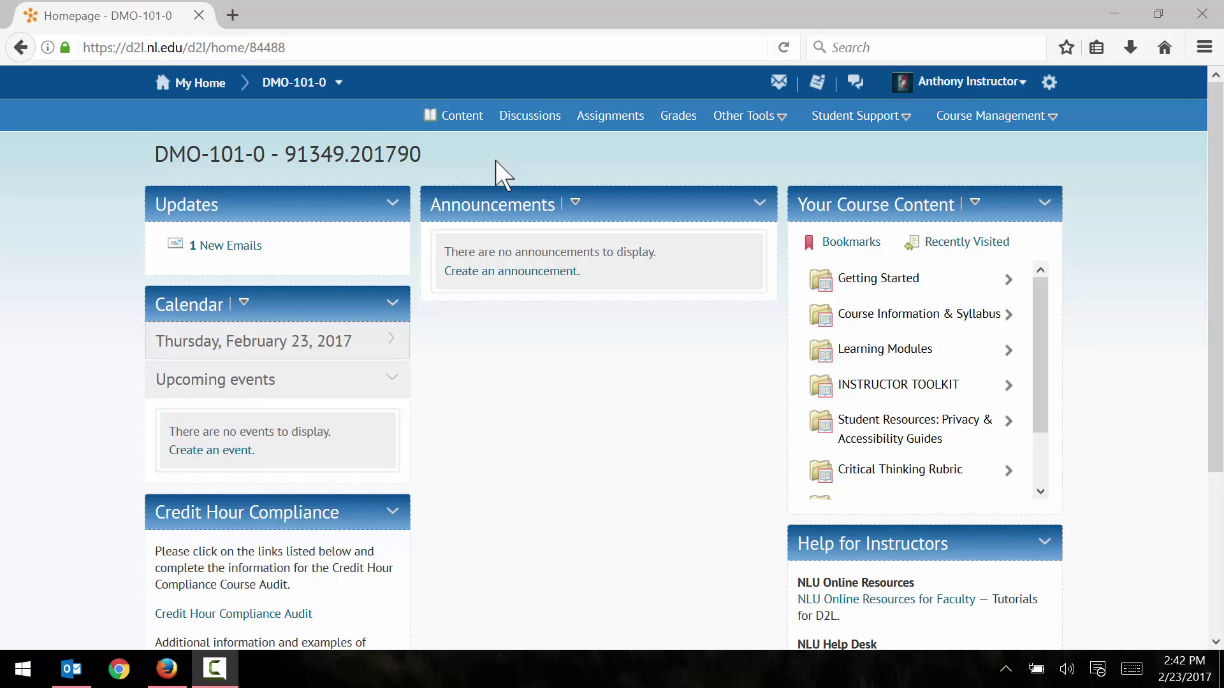
Search the course Content topics for 'Panopto' to find NLU Panopto Recordings
left_click(459, 122)
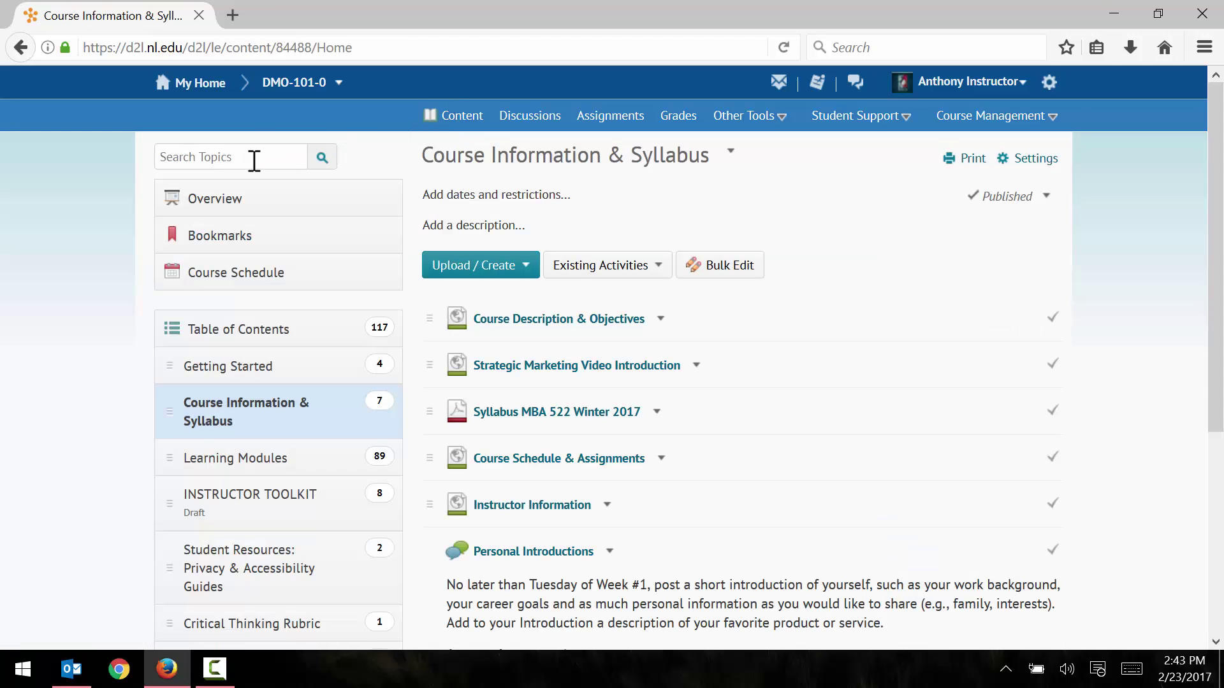
left_click(253, 157)
type("Panopto")
left_click(320, 164)
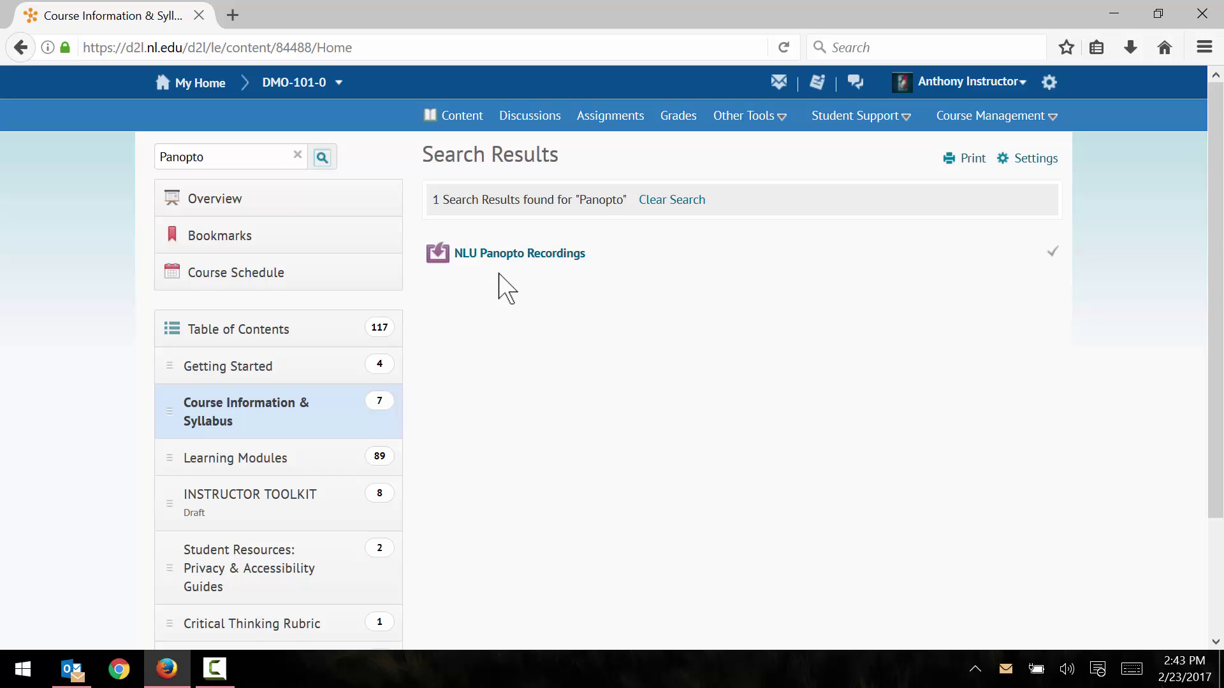
Go into NLU Panopto Recordings' 91349.201790 - DMO-101-0 [assignments] folder and expand the Create menu
left_click(518, 260)
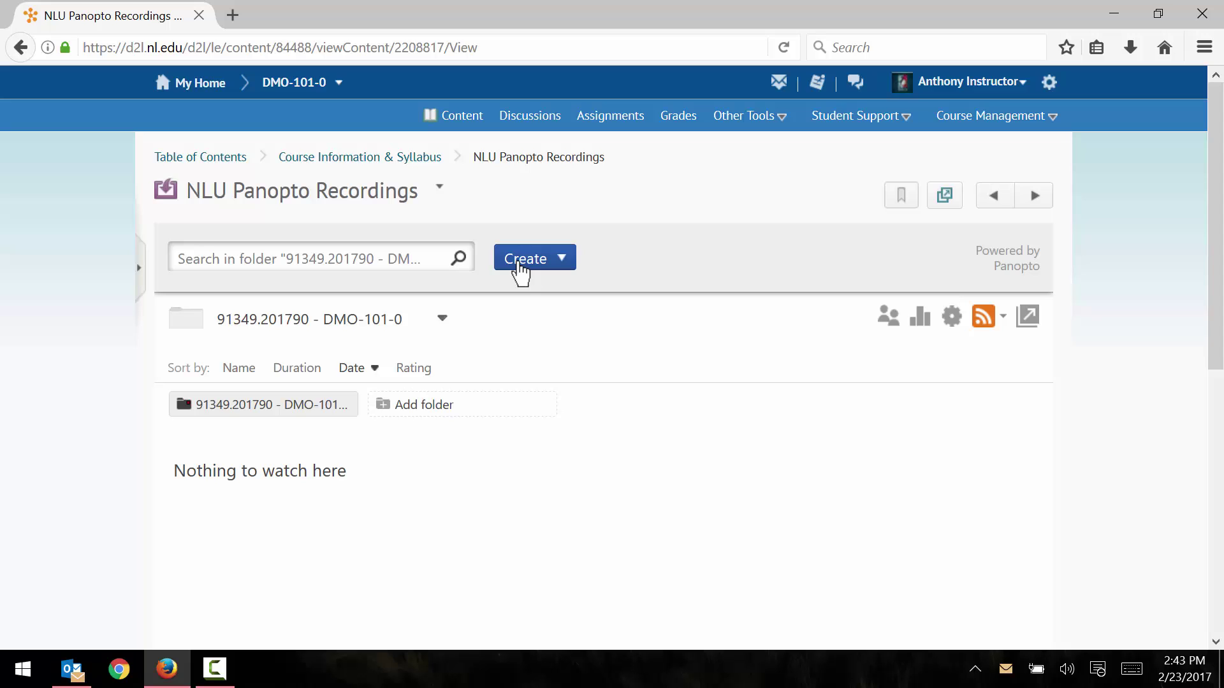
scroll(520, 271, "down", 2)
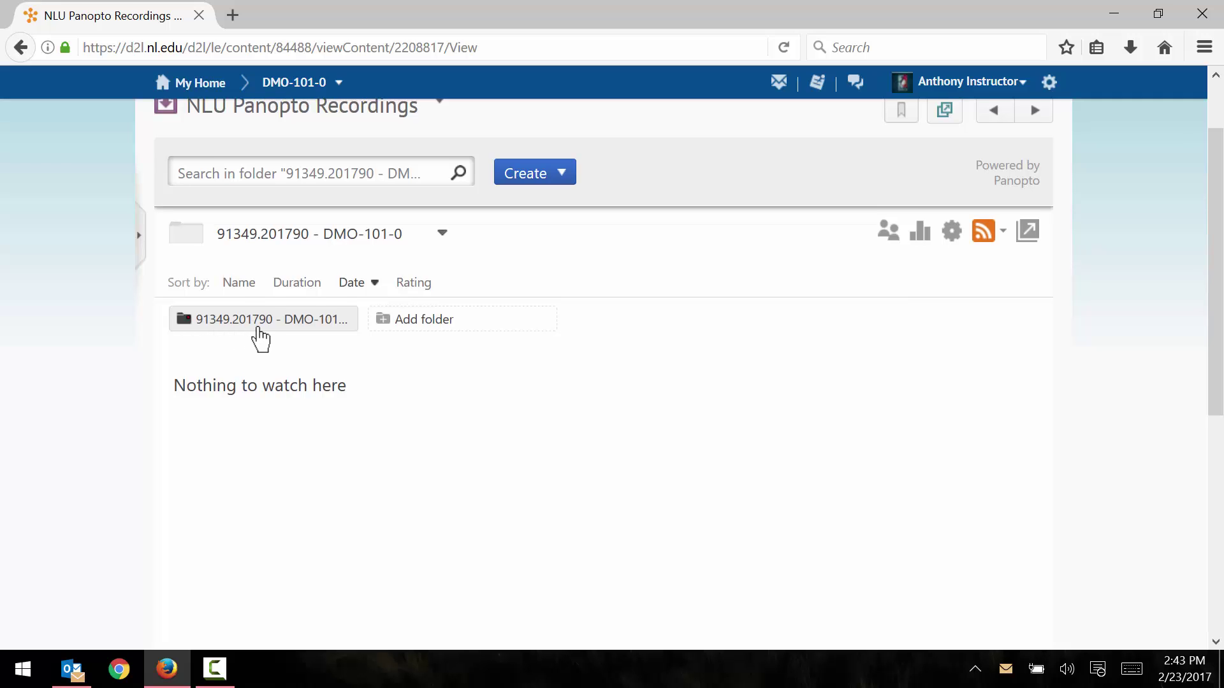
left_click(259, 328)
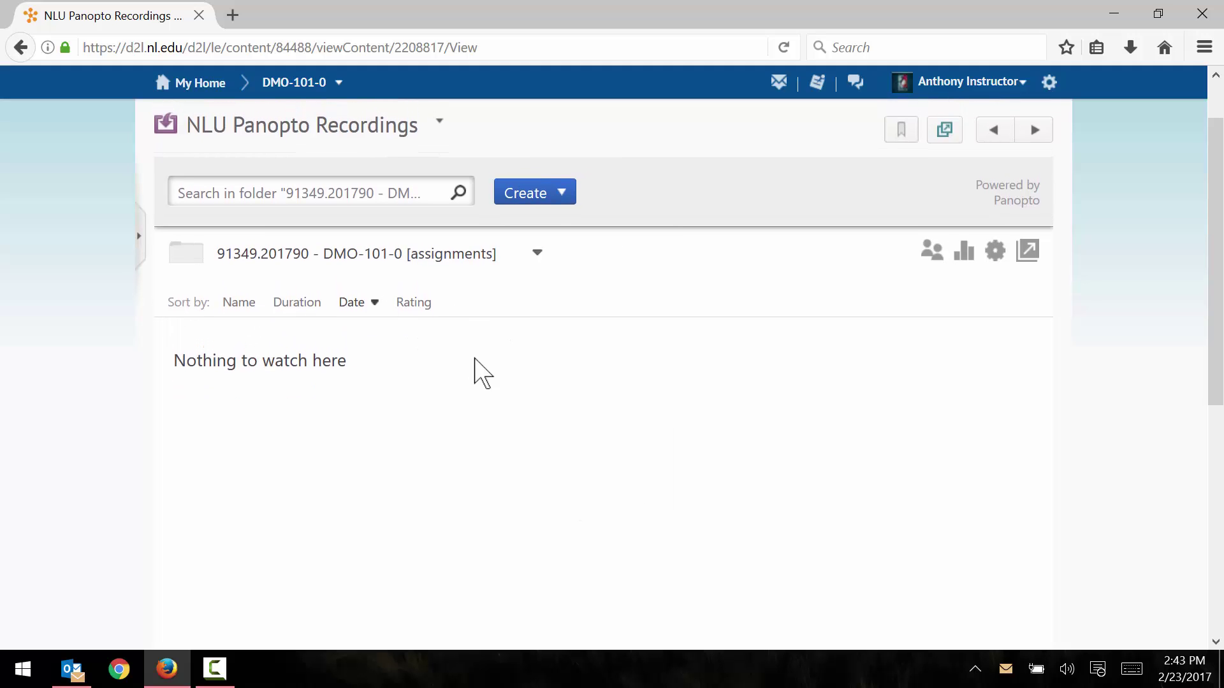
scroll(409, 397, "up", 1)
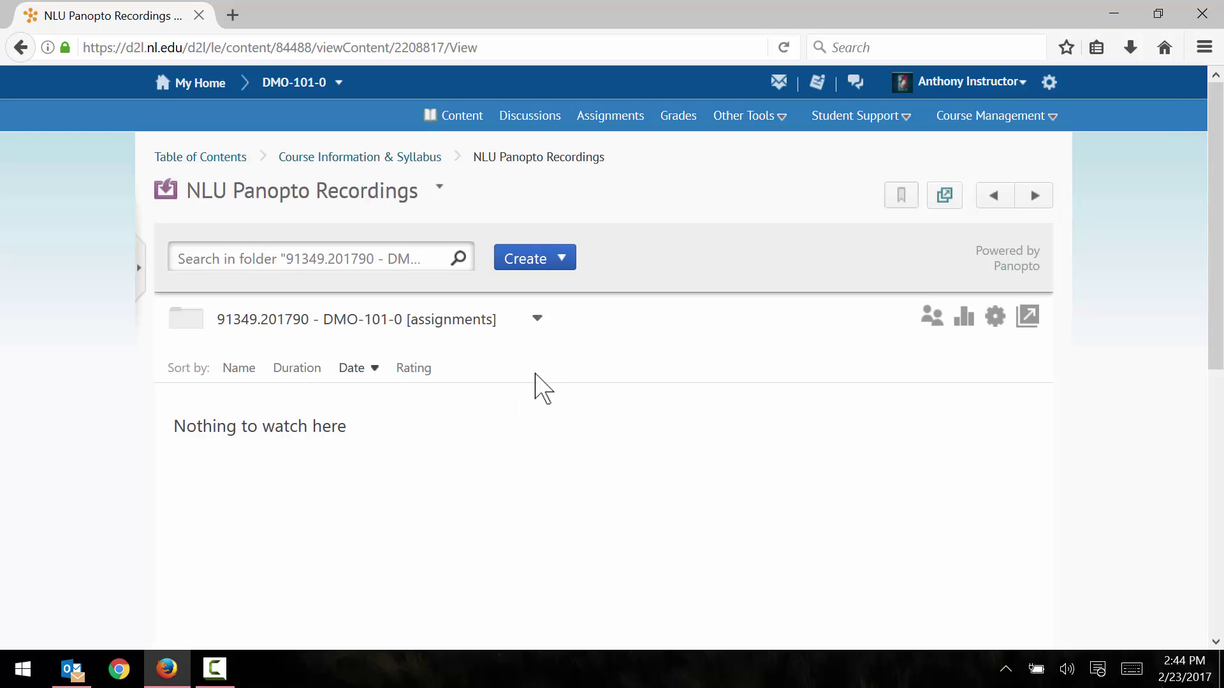
left_click(544, 268)
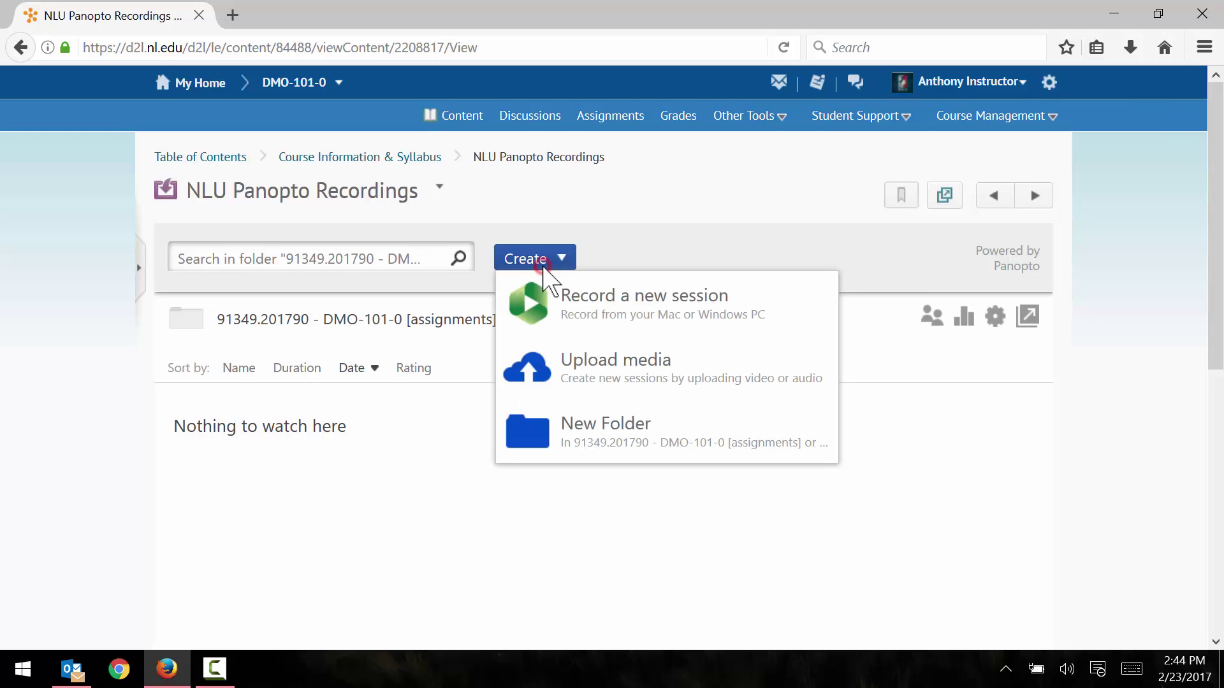
Upload the edTPA_Sample video from the Desktop into the assignments folder
left_click(622, 370)
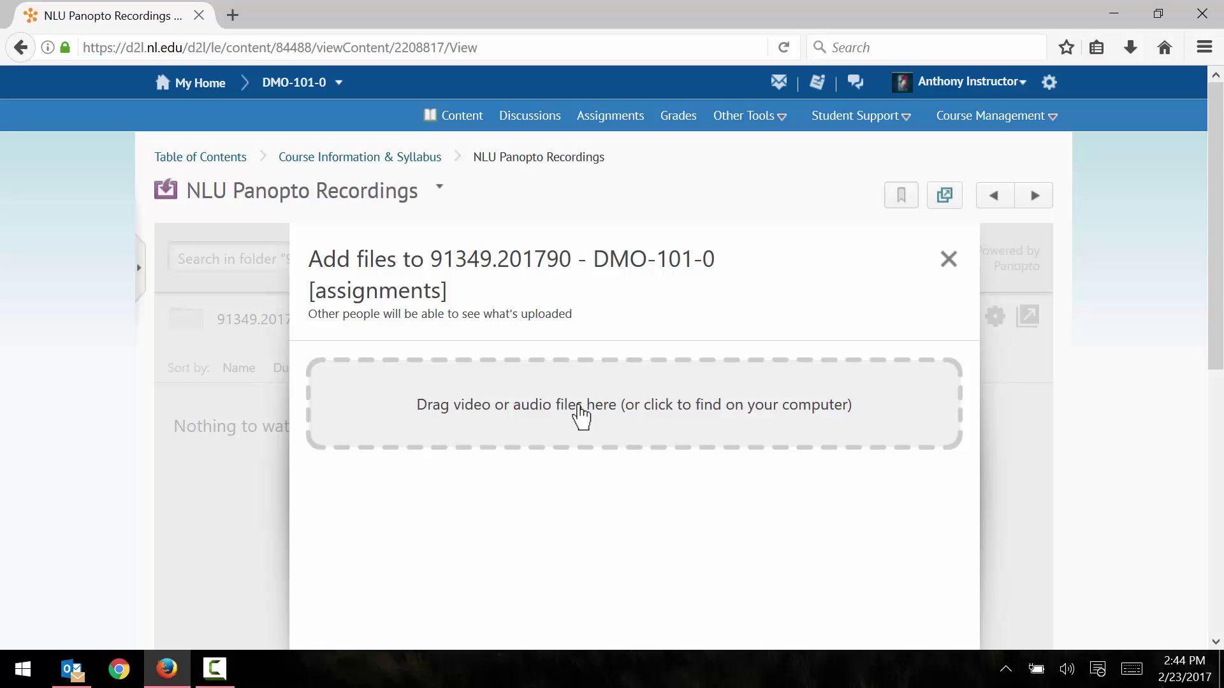
left_click(581, 401)
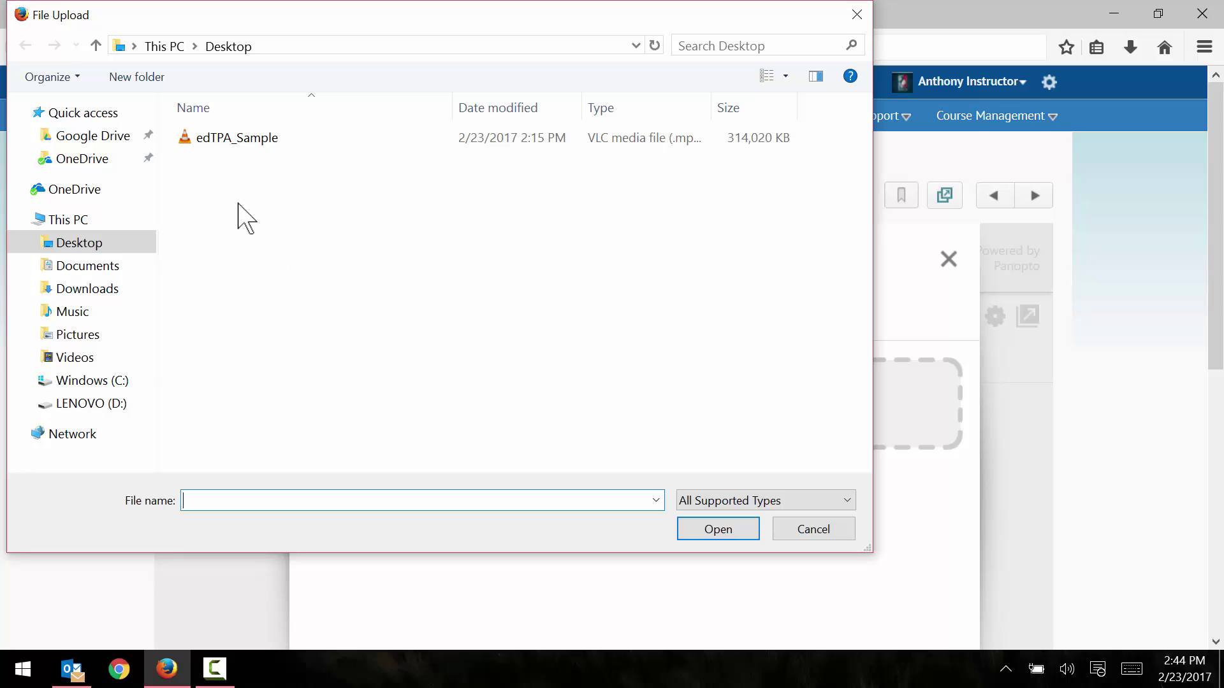
left_click(239, 150)
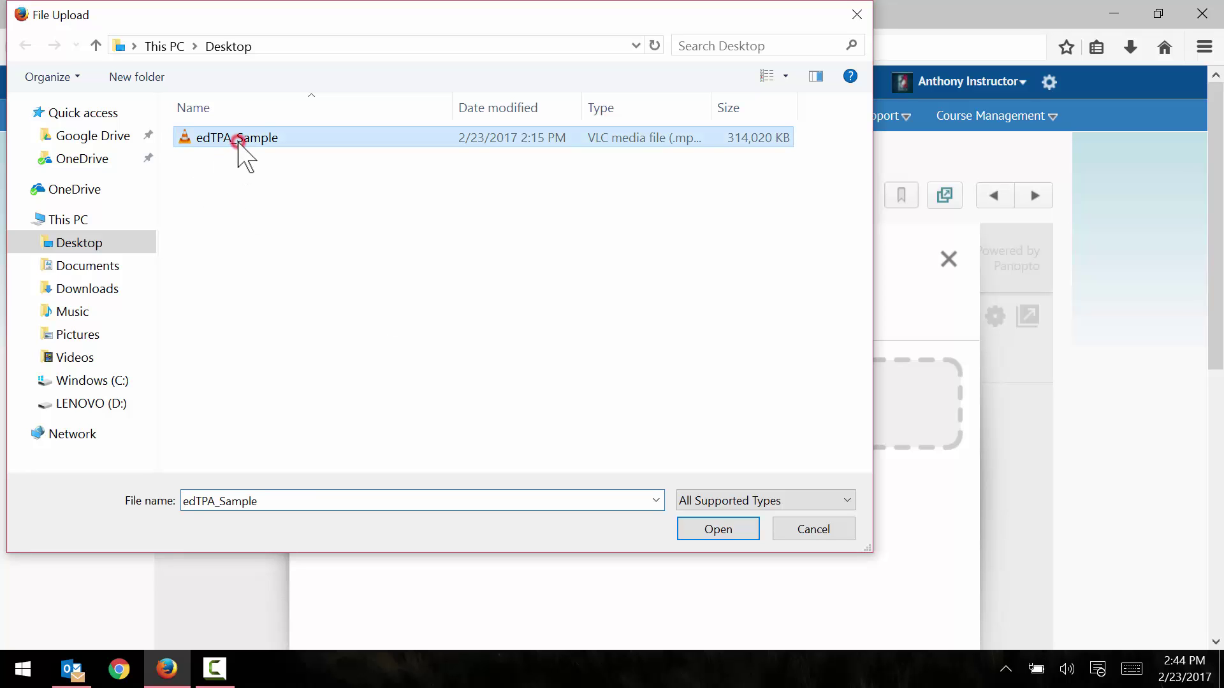
left_click(718, 530)
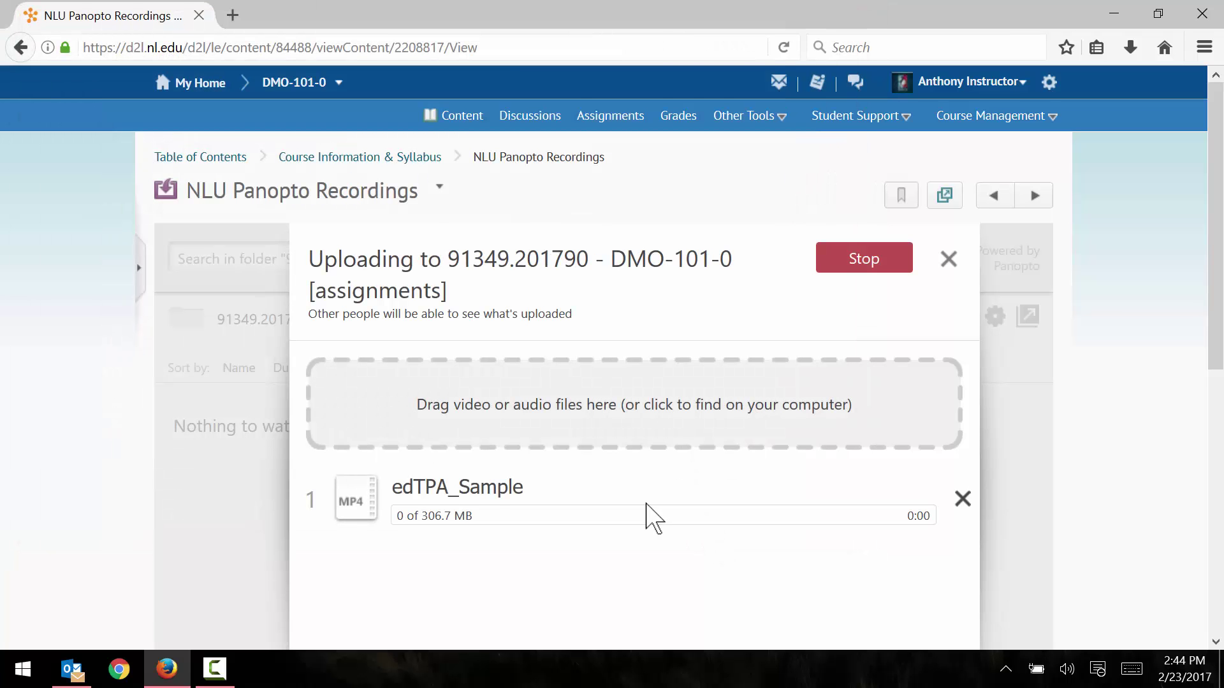
scroll(646, 506, "down", 2)
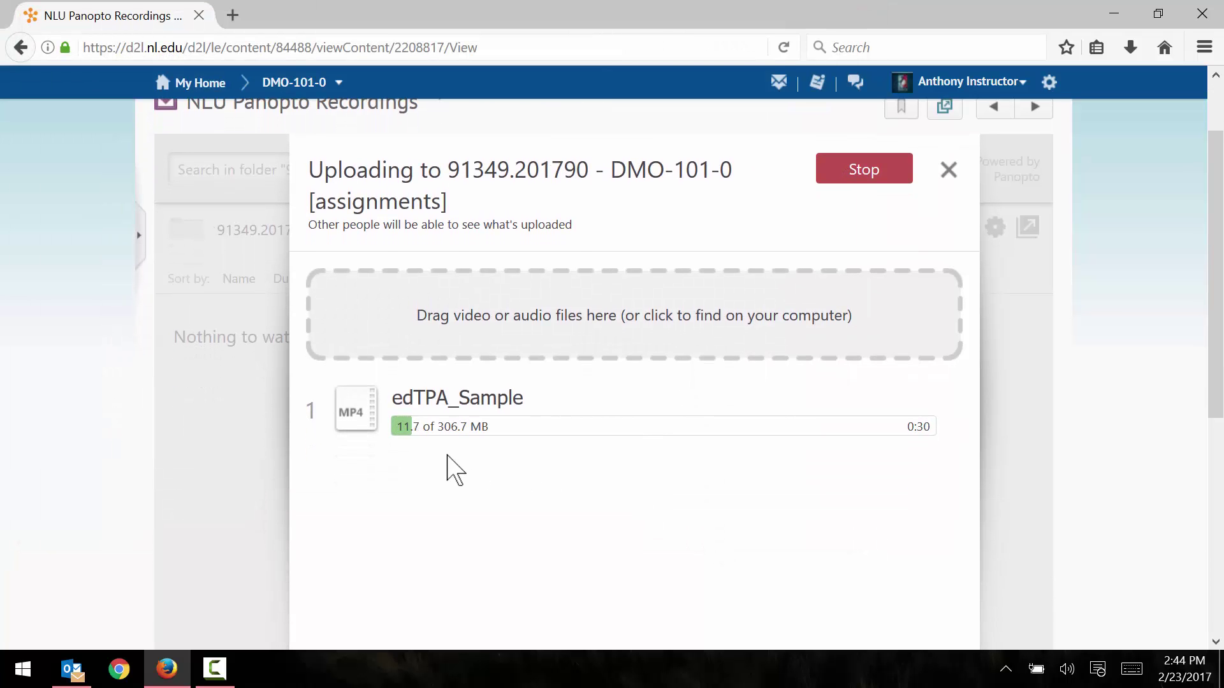
scroll(441, 501, "down", 1)
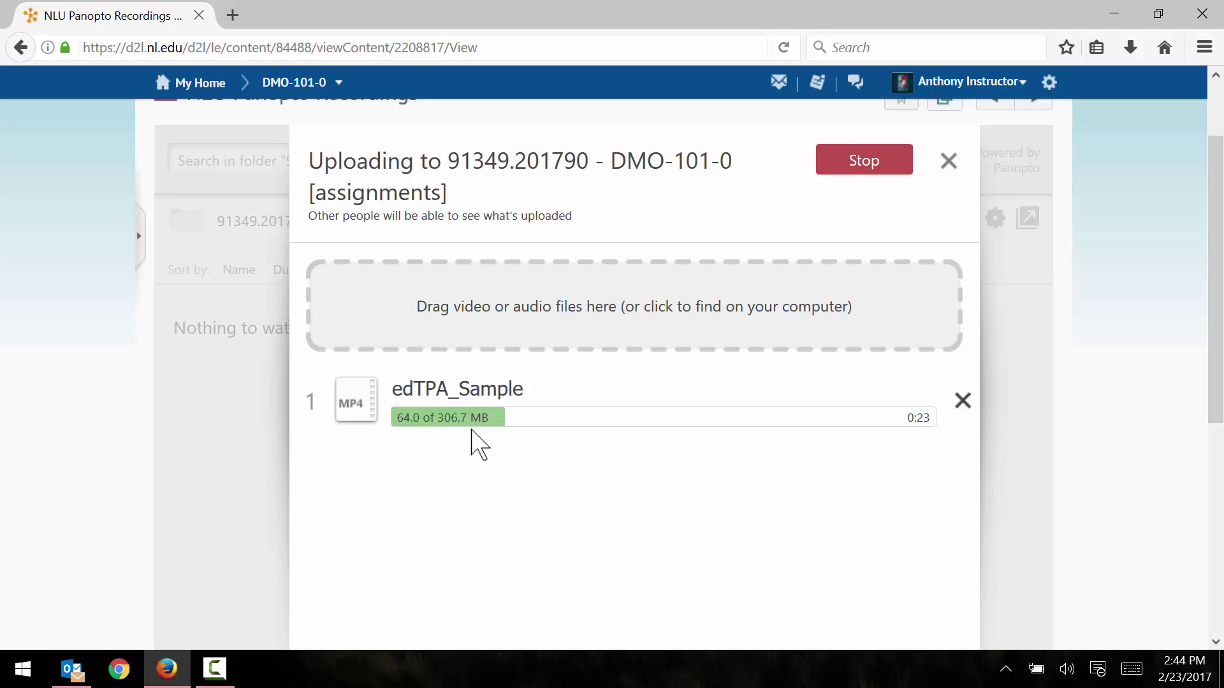
scroll(470, 458, "down", 1)
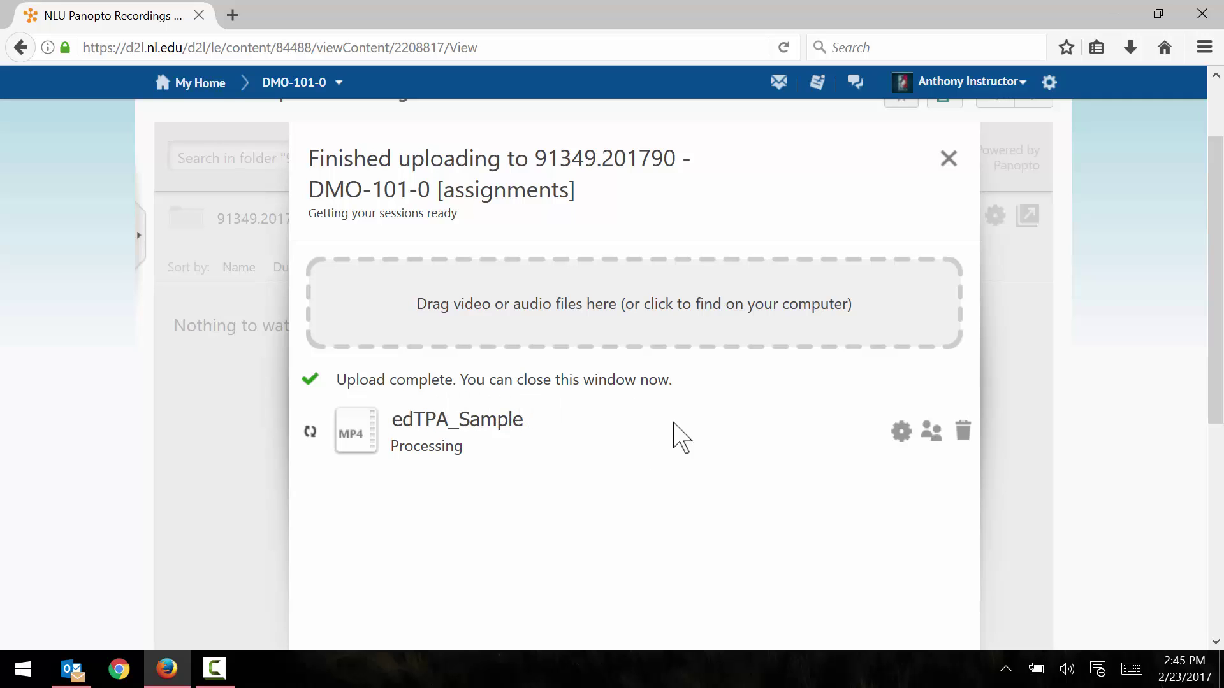
Close the upload window and wait until edTPA_Sample lists with its 20:01 duration
left_click(950, 161)
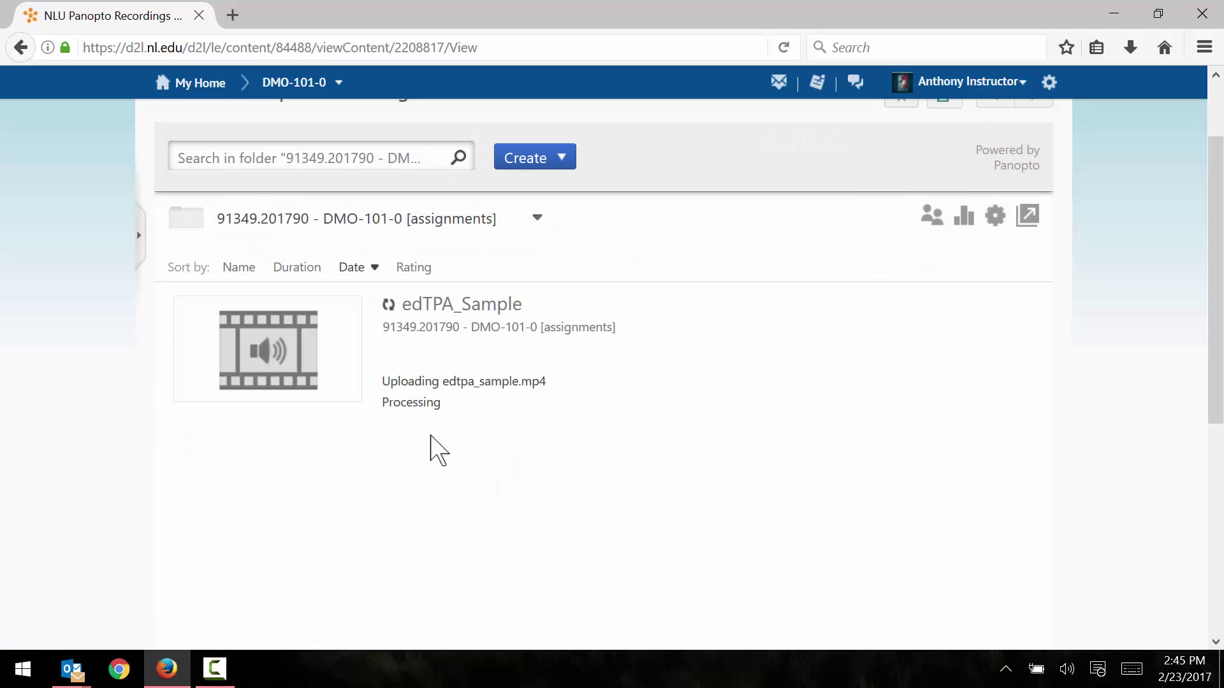
mouse_move(487, 376)
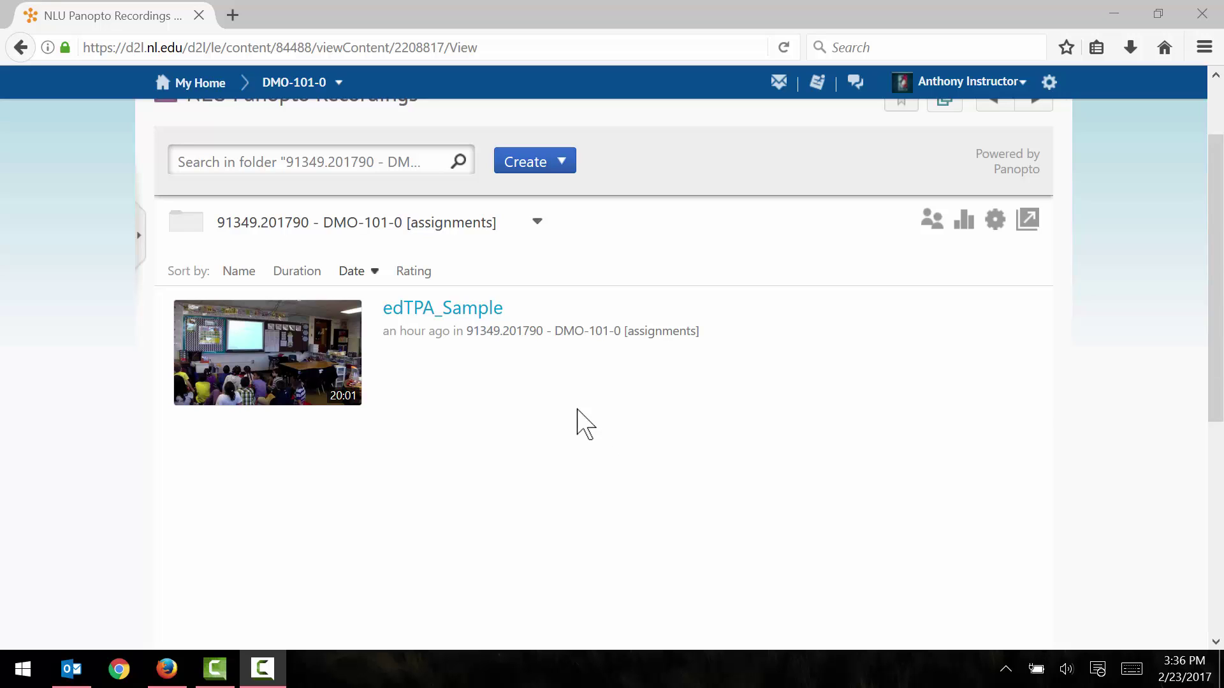
Open edTPA_Sample in the Panopto editor using its row's Edit option
mouse_move(550, 384)
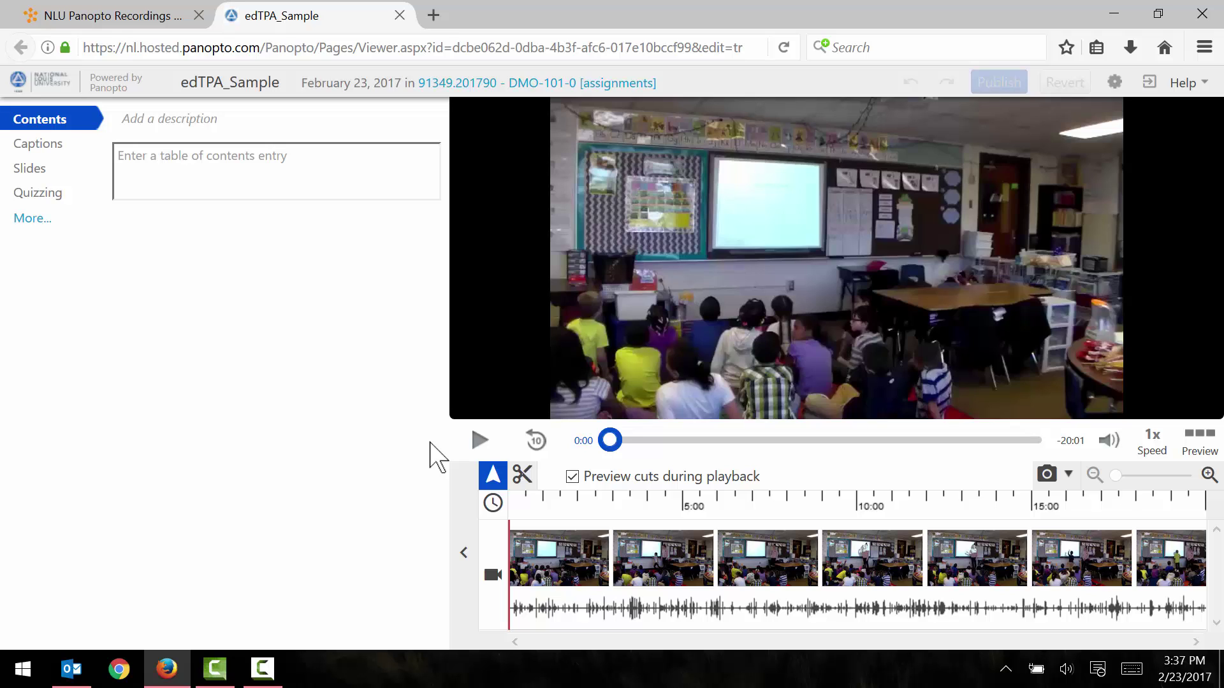
With the Cut tool, trim the video's start so it begins at 2:00.08
left_click(523, 482)
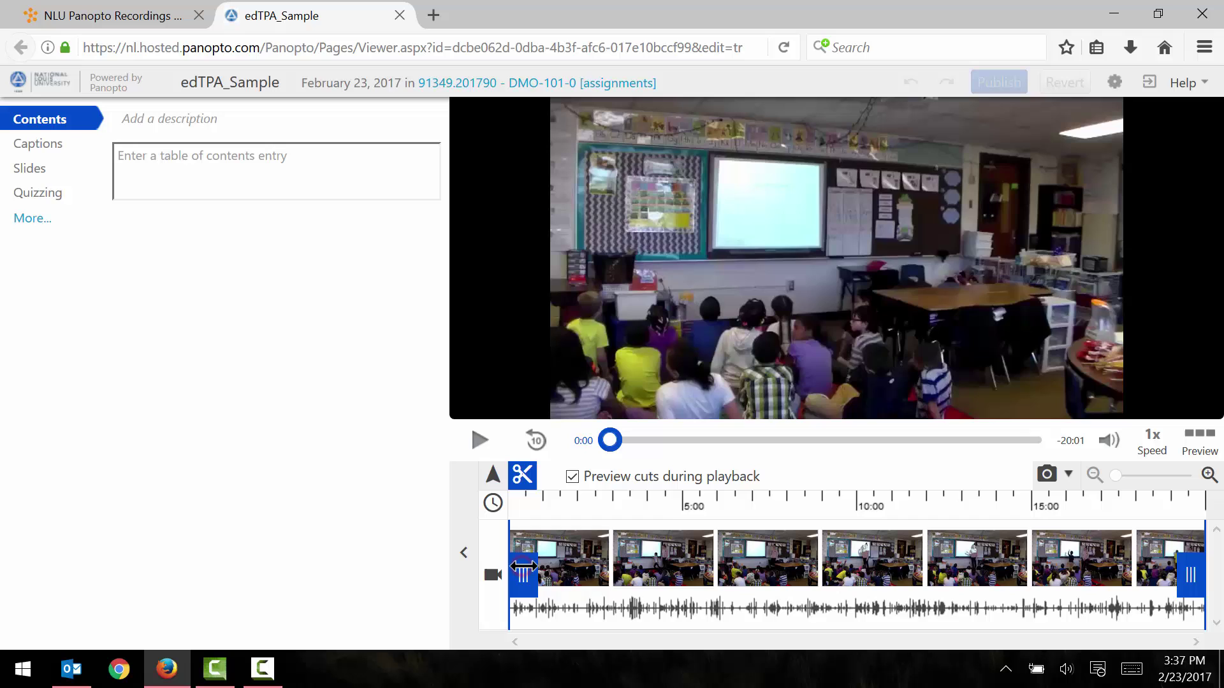
left_click_drag(522, 567, 591, 575)
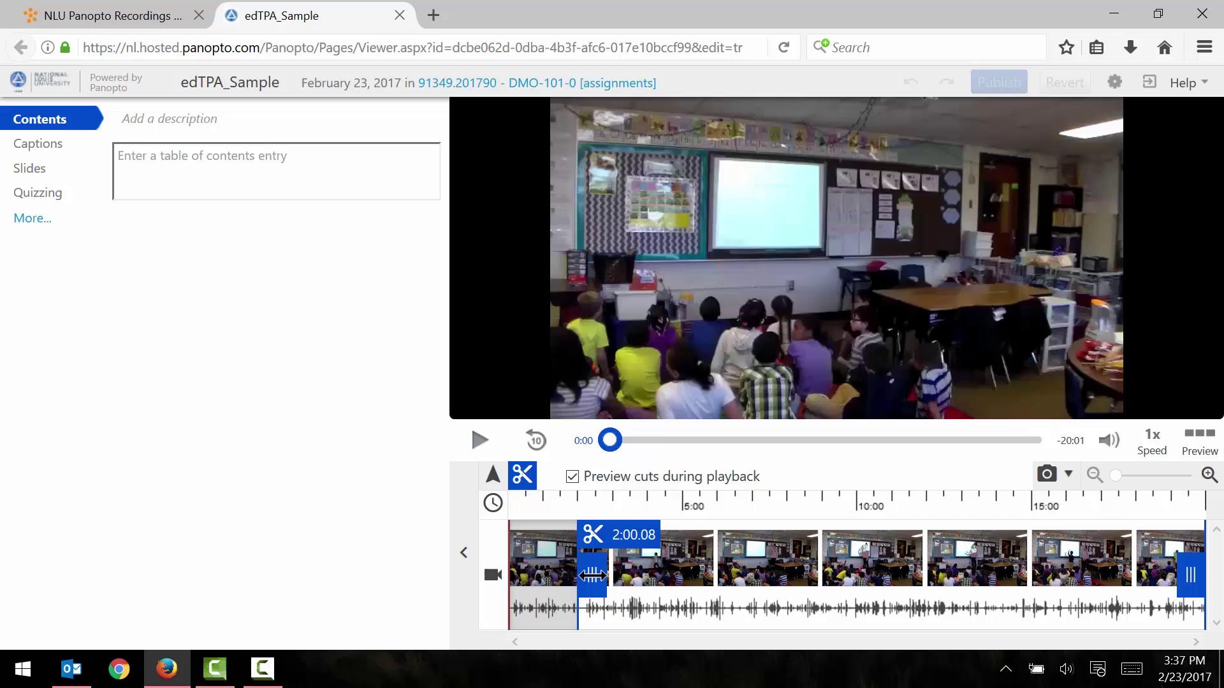
left_click_drag(592, 575, 592, 576)
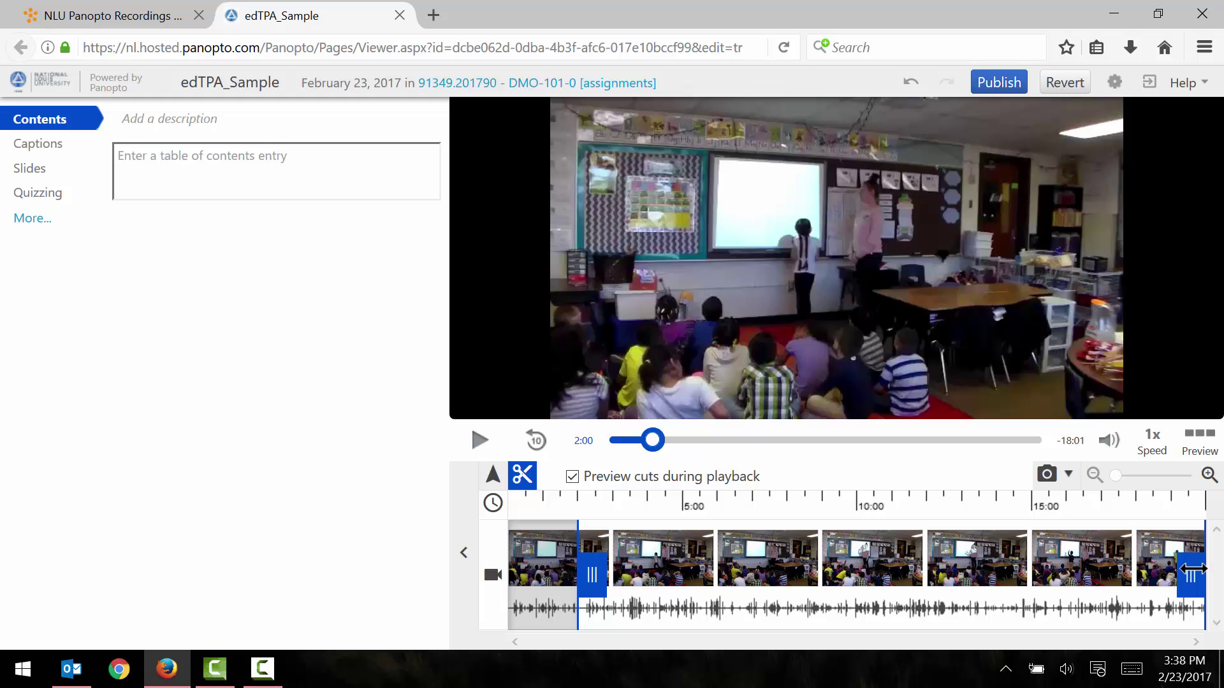
Drag the right trim handle to cut the ending from about 18:01
left_click_drag(1186, 572, 1123, 578)
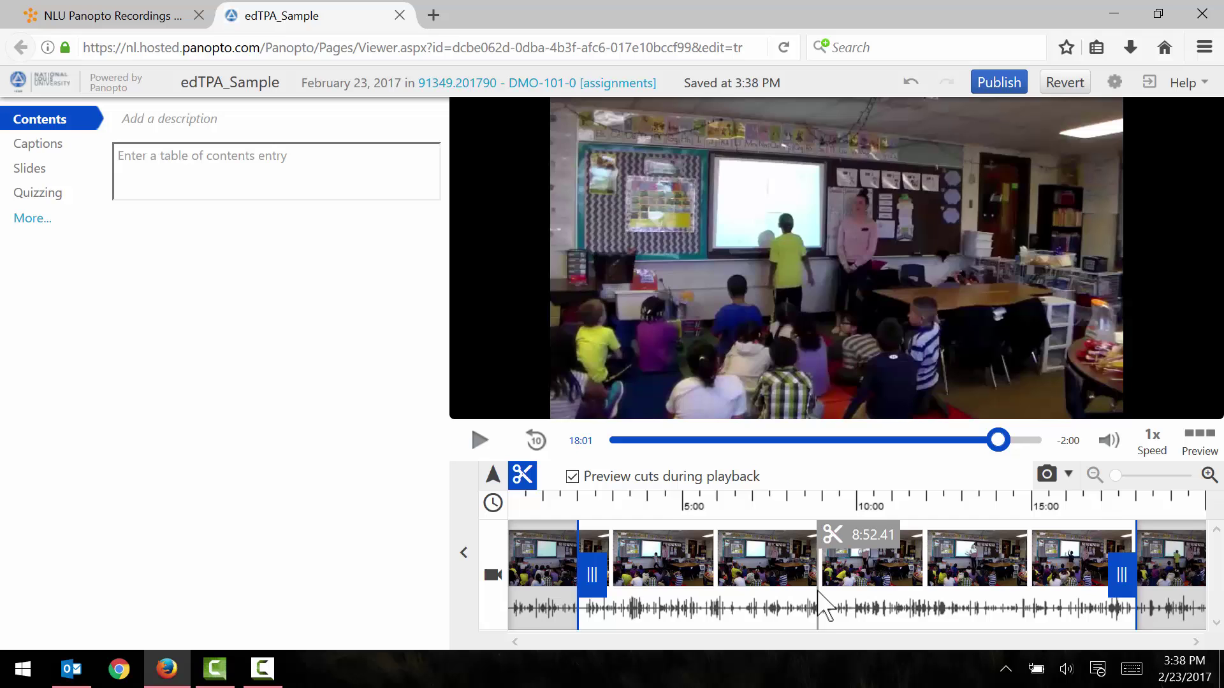
Publish the trimmed edits, confirm leaving the editor, and close the edTPA_Sample tab
left_click(1000, 84)
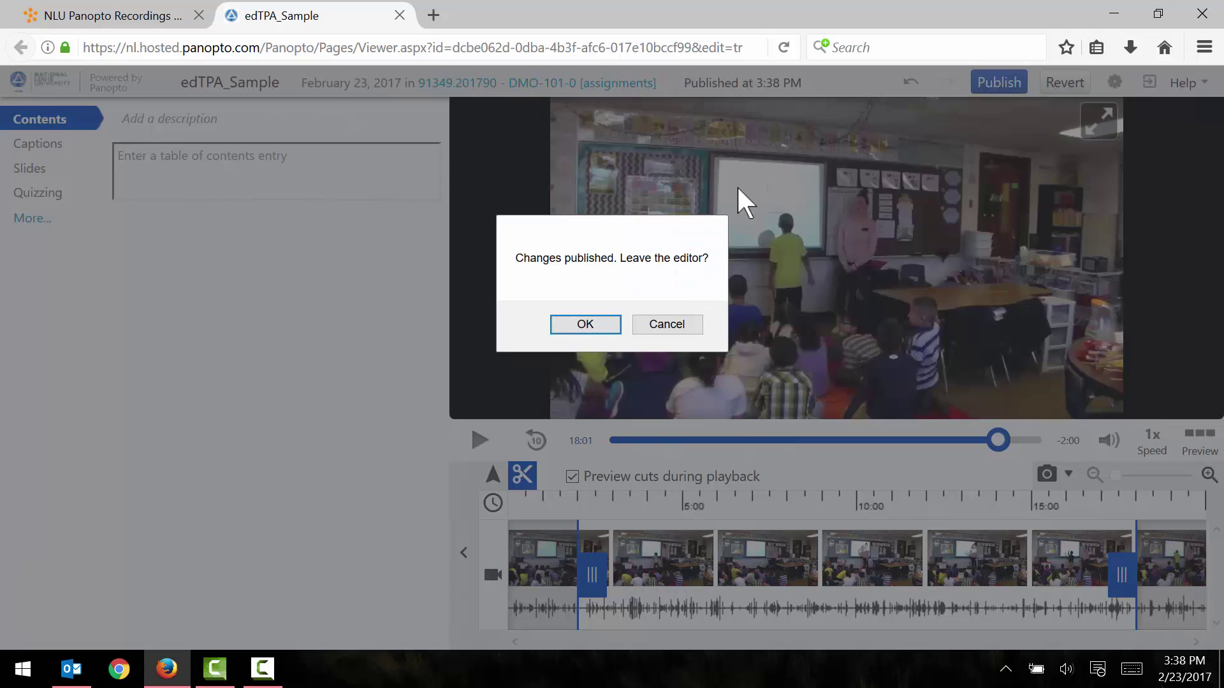
left_click(584, 325)
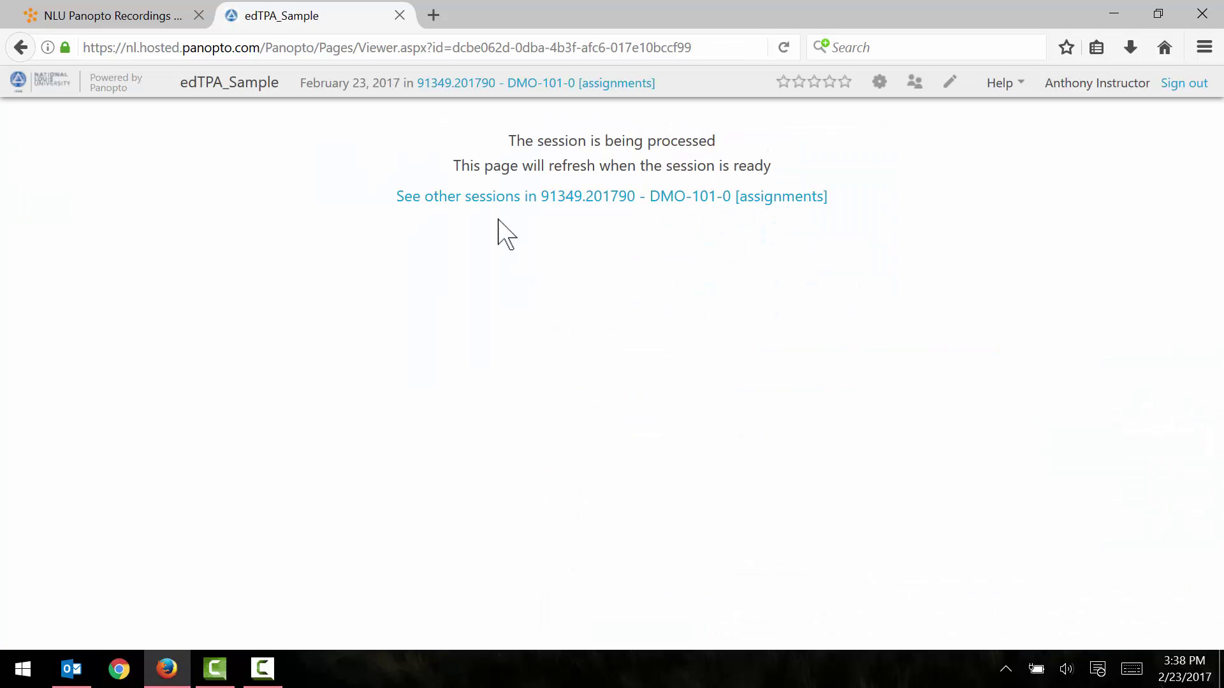
left_click(400, 16)
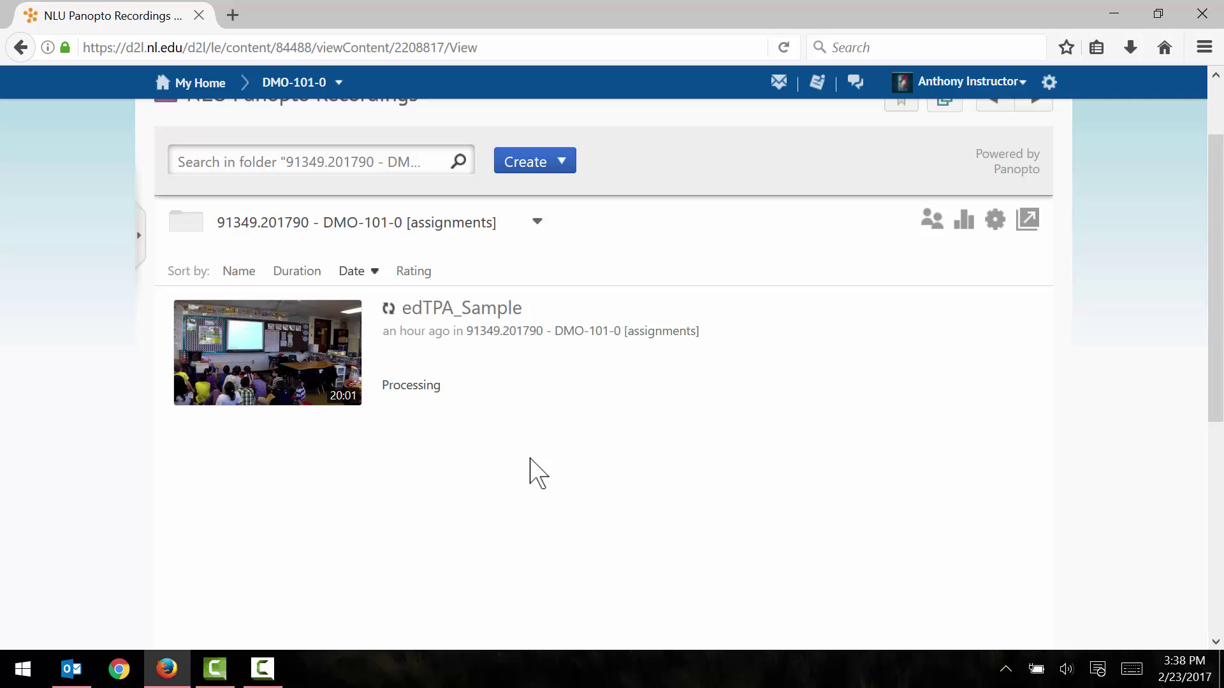
mouse_move(504, 390)
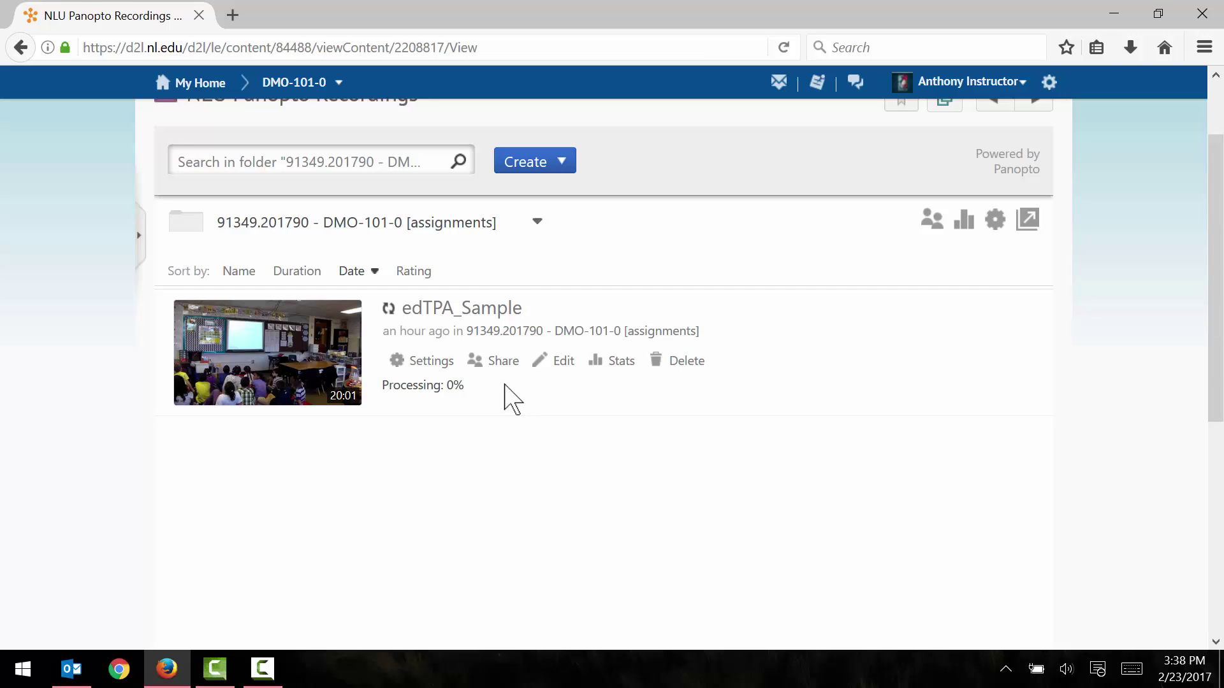
Show edTPA_Sample's Outputs settings, scrolled to the Video Podcast section
left_click(427, 362)
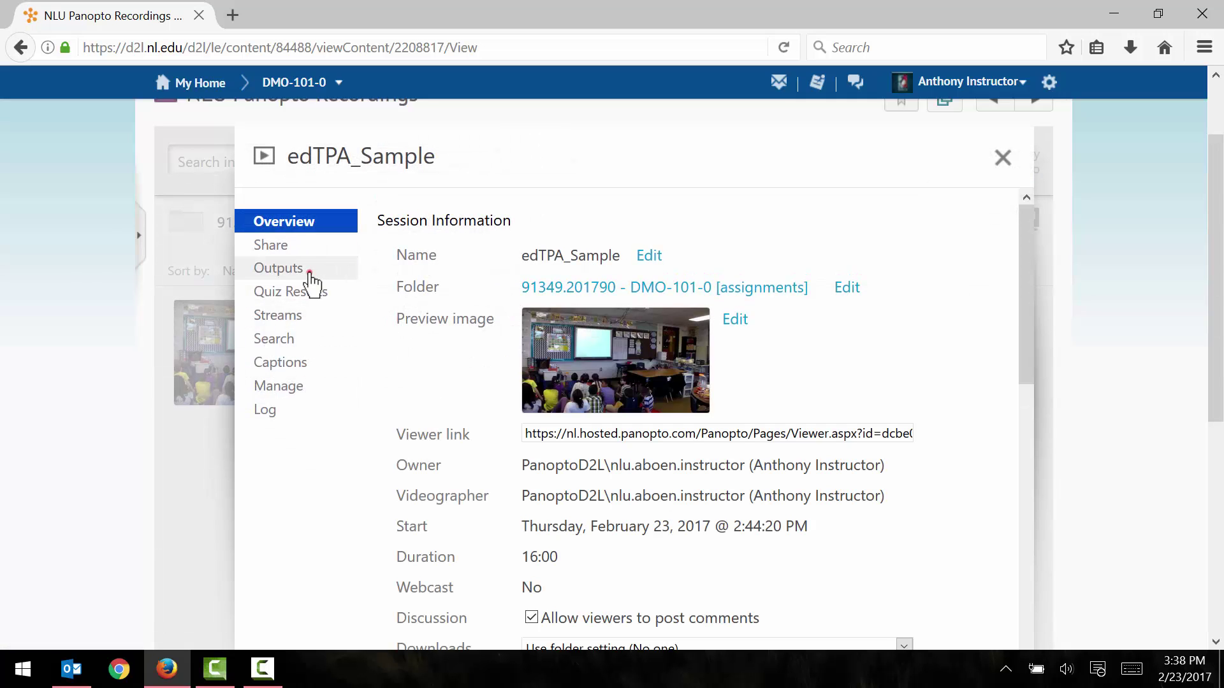
left_click(310, 273)
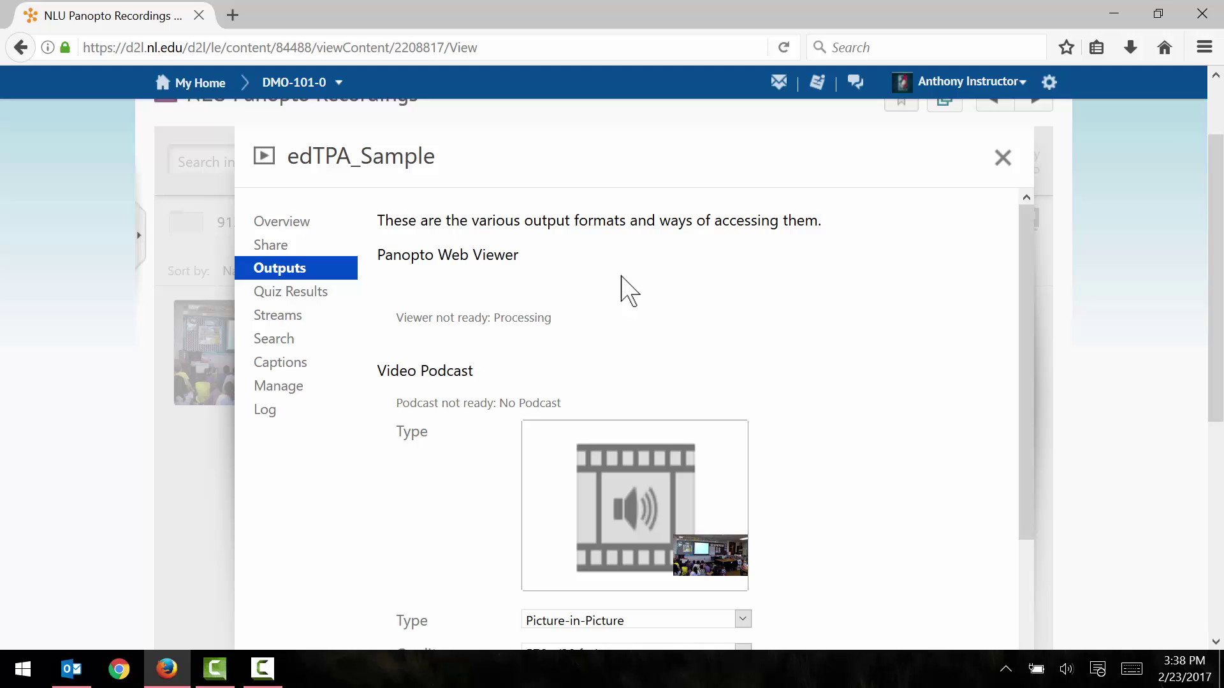
left_click_drag(1021, 256, 1024, 356)
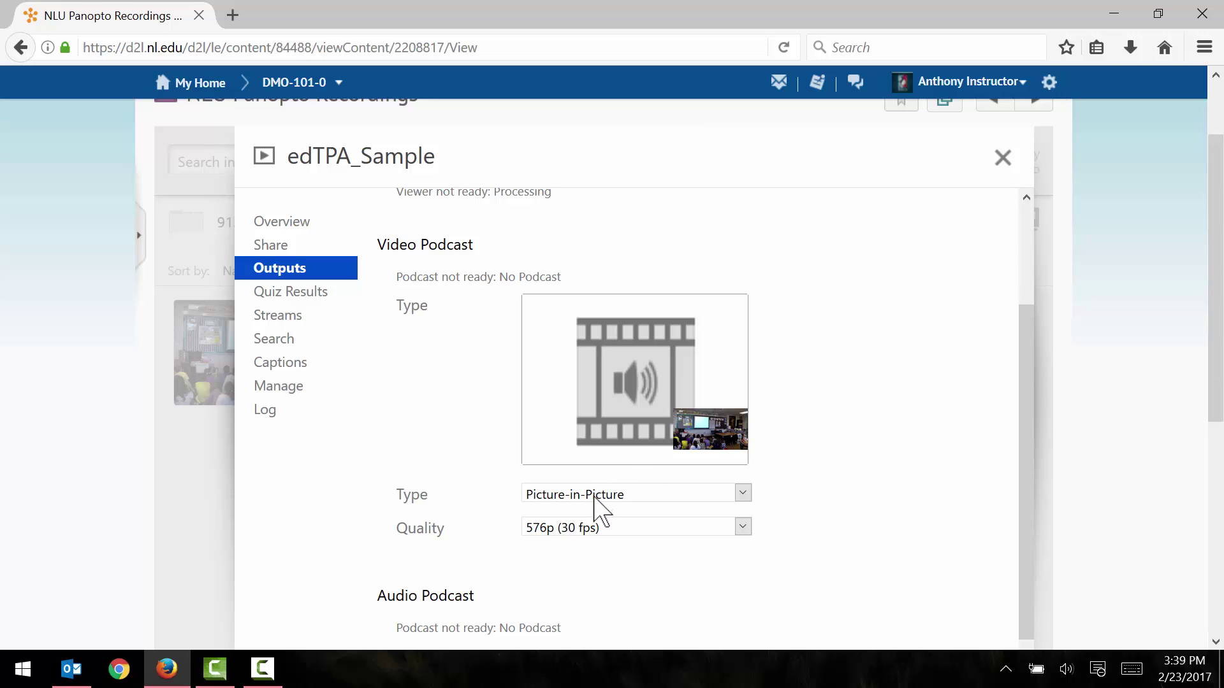
Switch the video podcast to Primary Video Only, keep 576p (30 fps), and apply
left_click(741, 495)
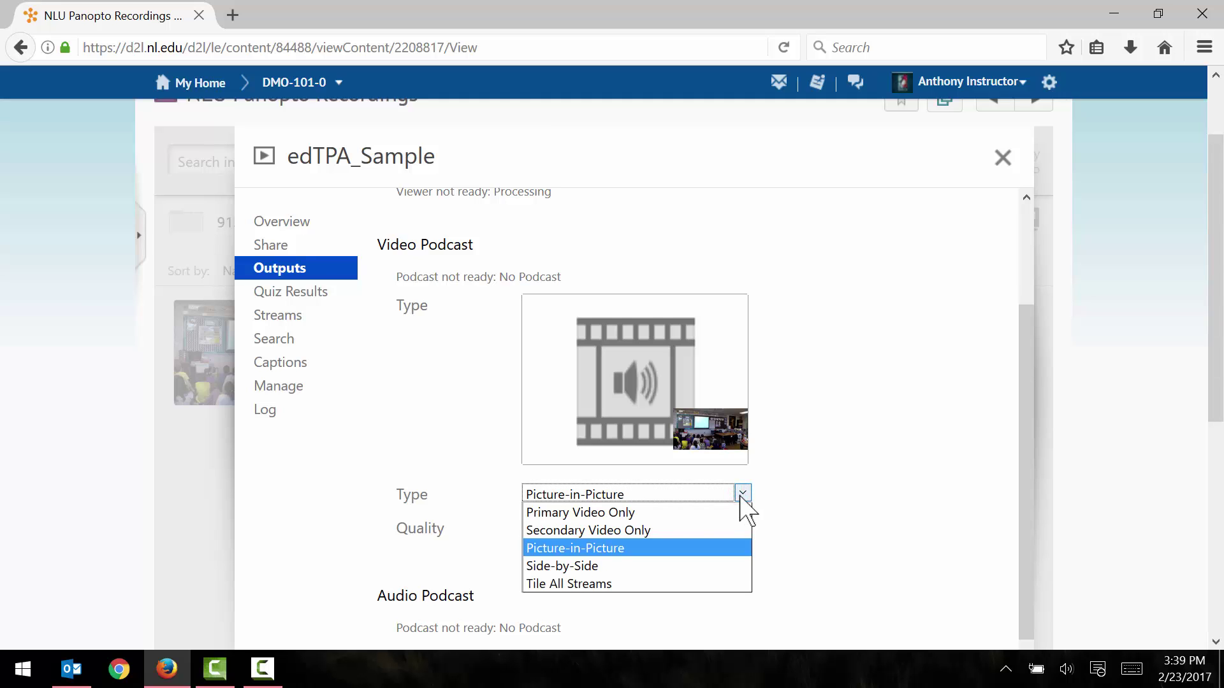
left_click(690, 512)
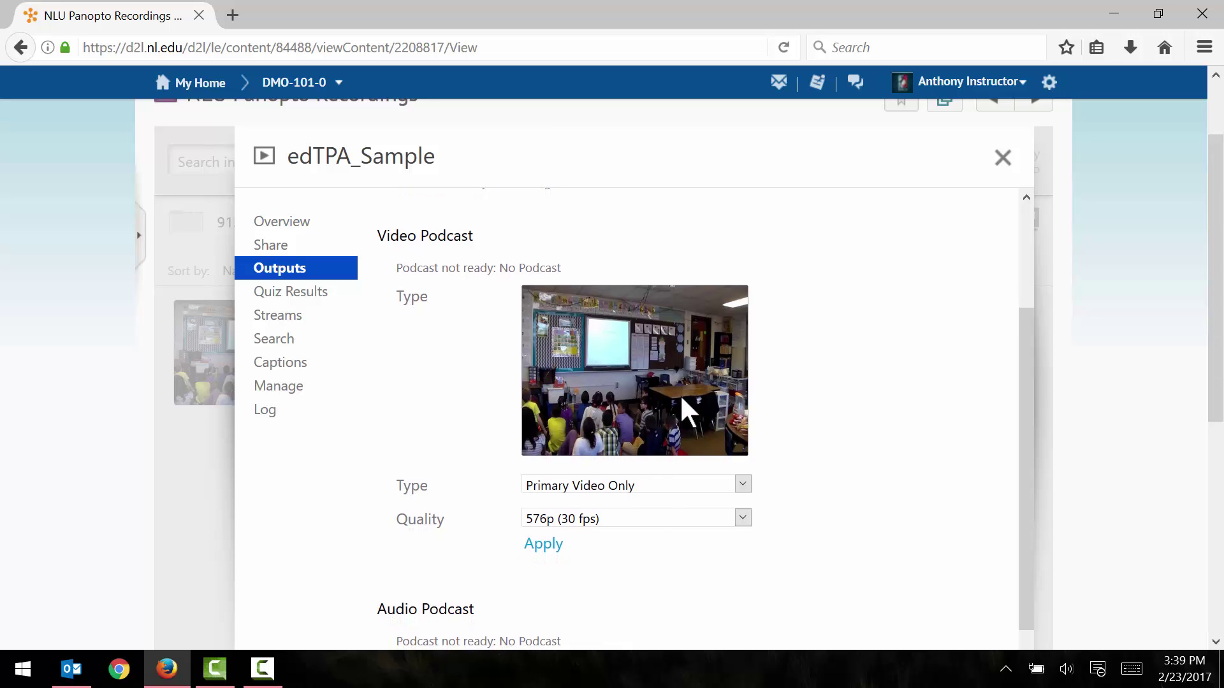
scroll(647, 498, "down", 1)
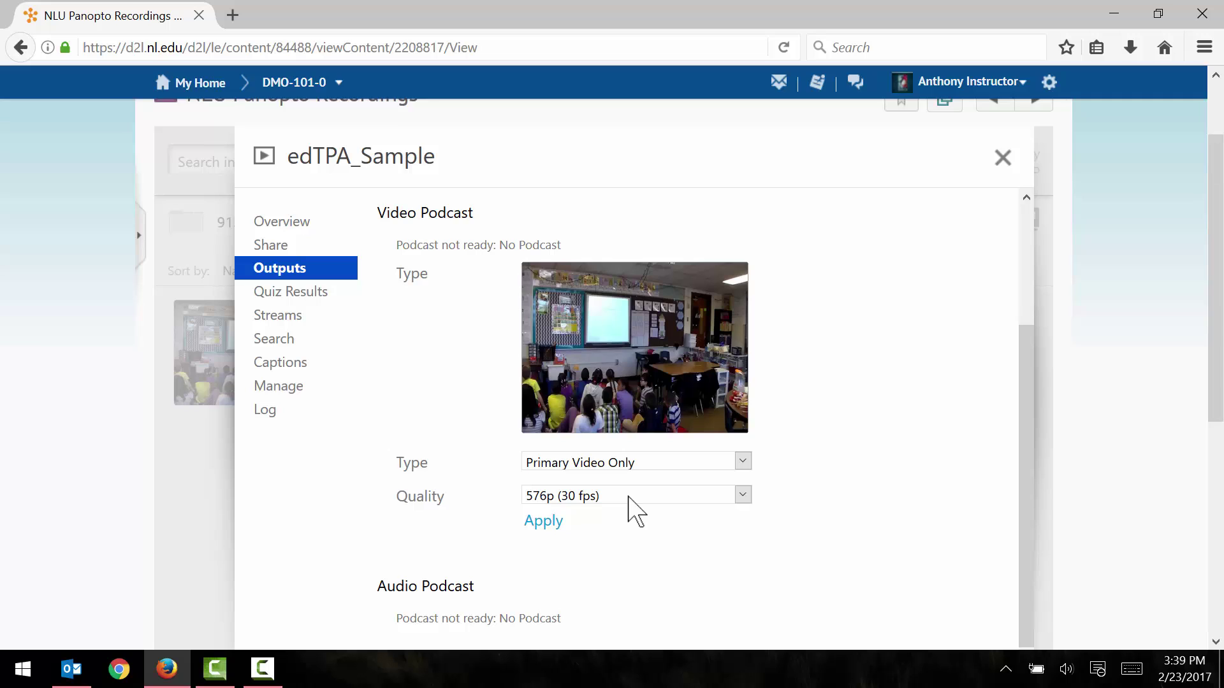
left_click(629, 495)
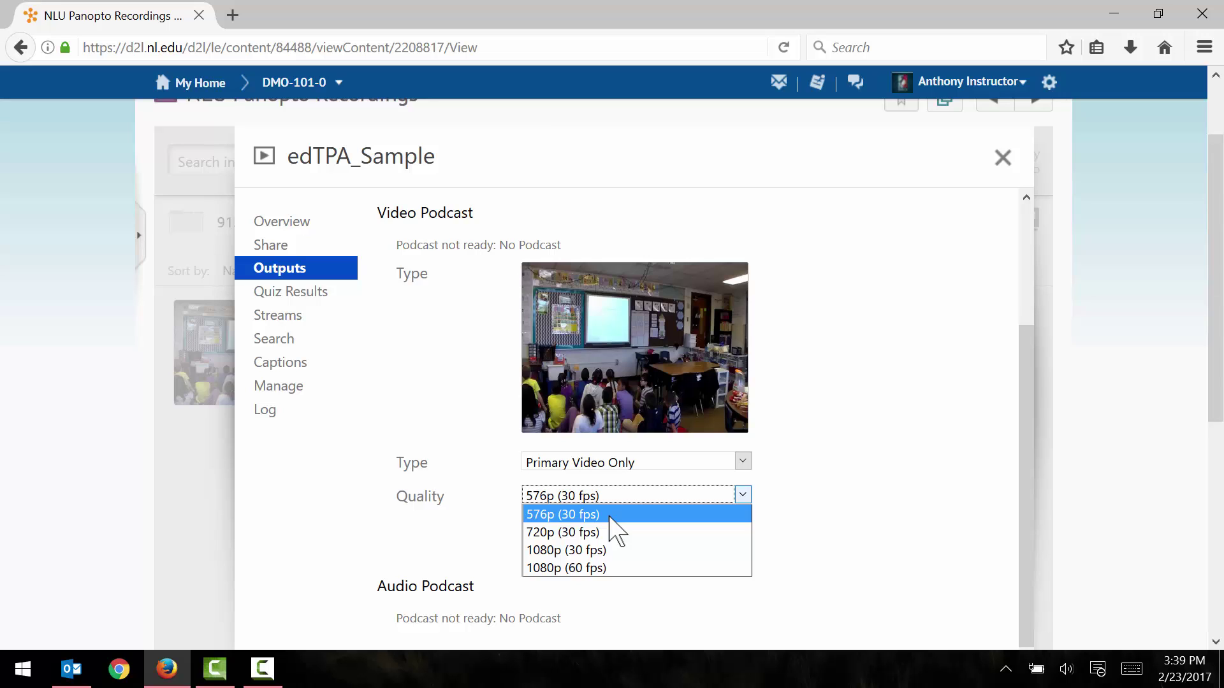
left_click(609, 516)
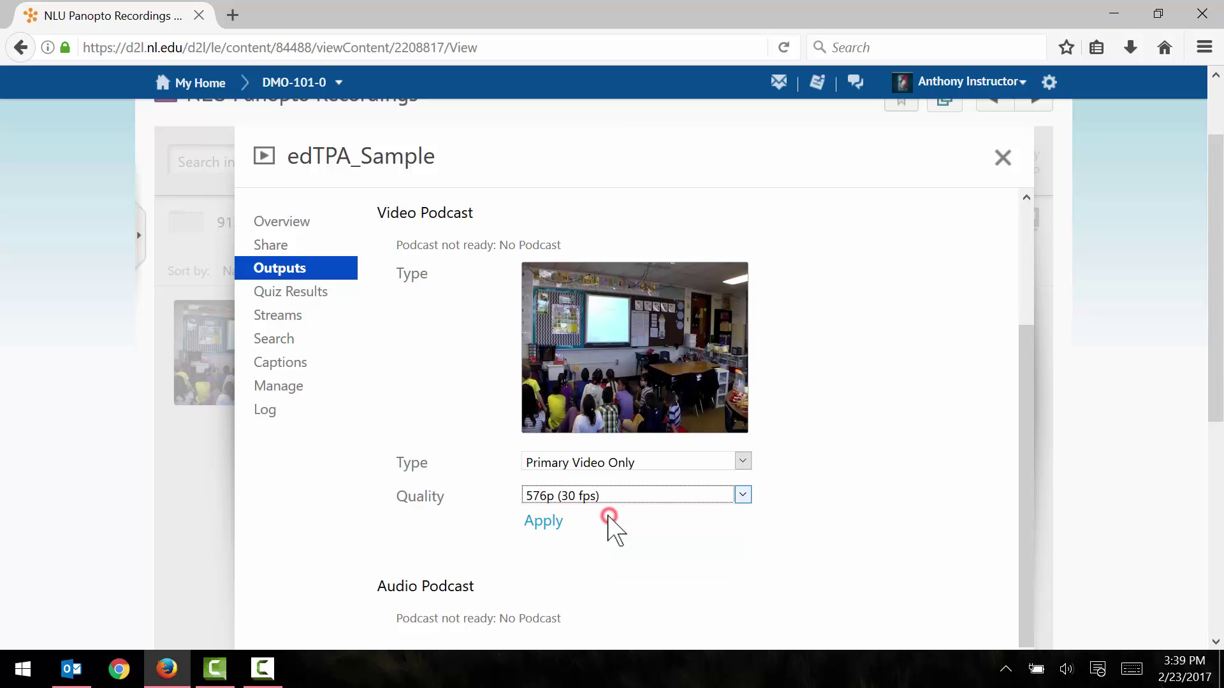
left_click(547, 521)
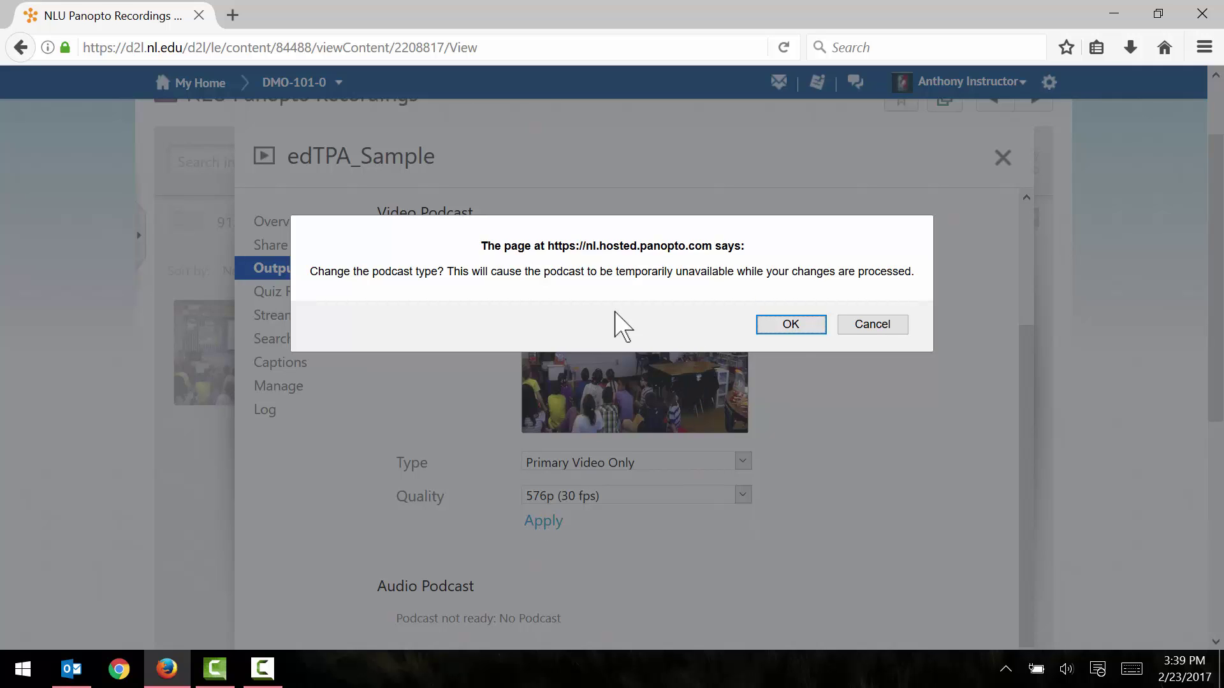
left_click(791, 324)
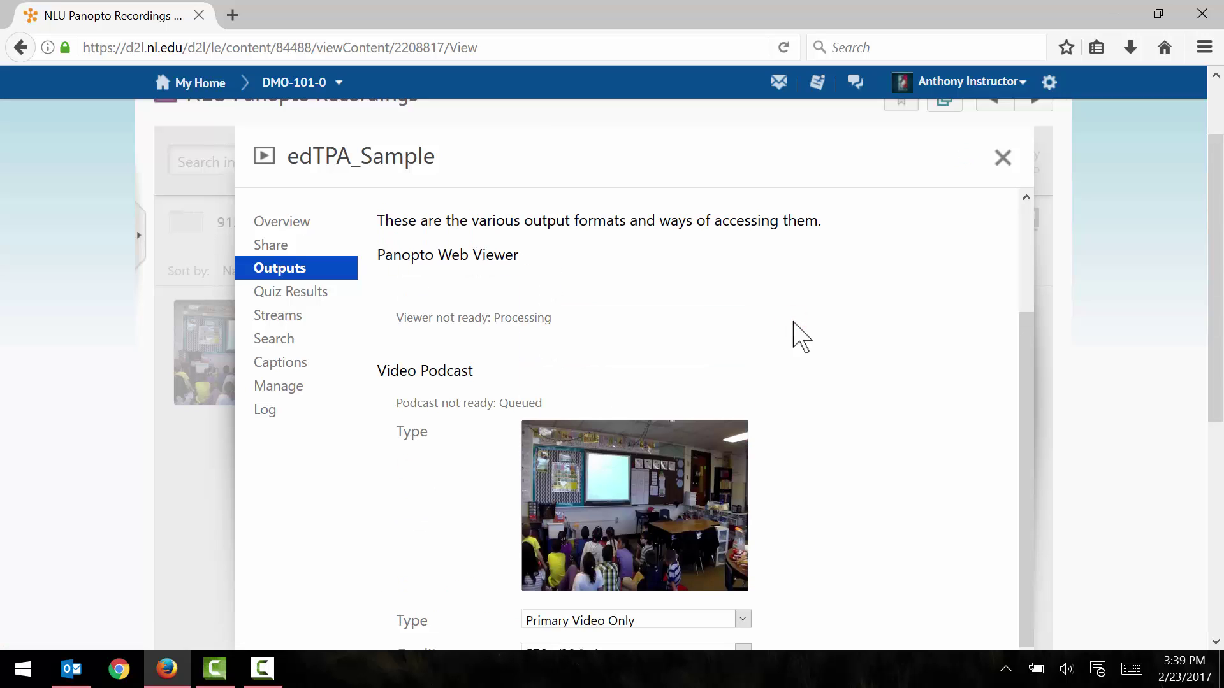
Scroll the Outputs tab until the 576p Primary Video Only podcast shows View and Download links
scroll(794, 322, "down", 2)
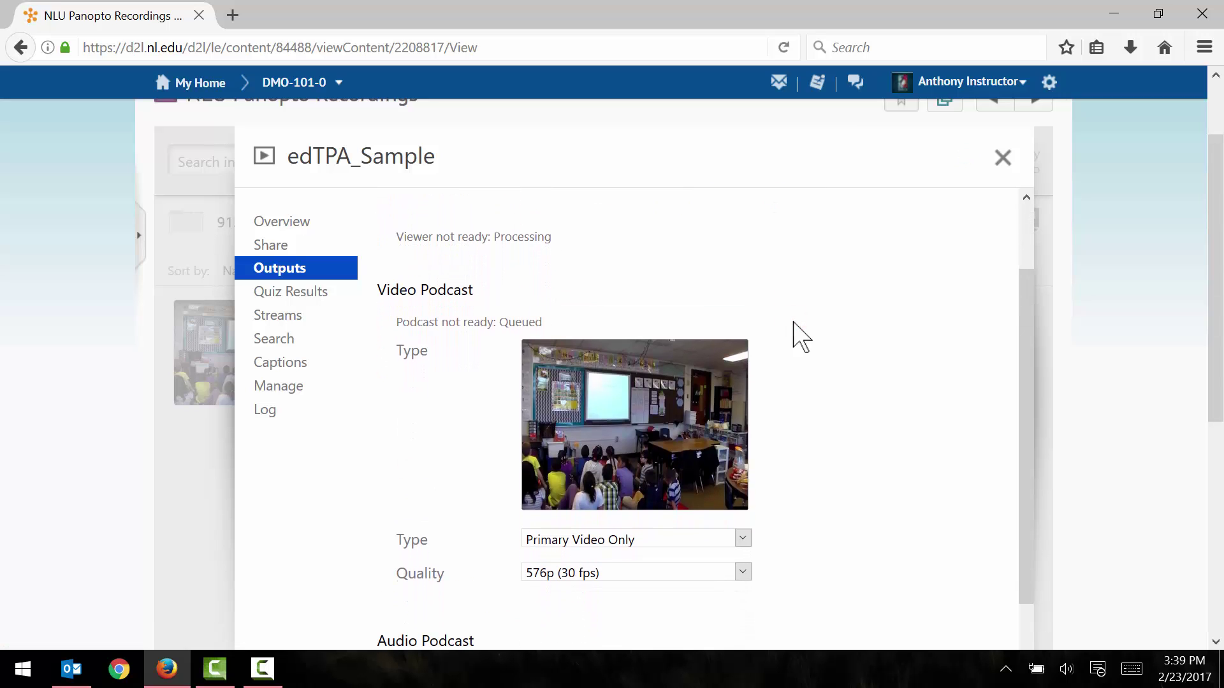
scroll(800, 338, "down", 1)
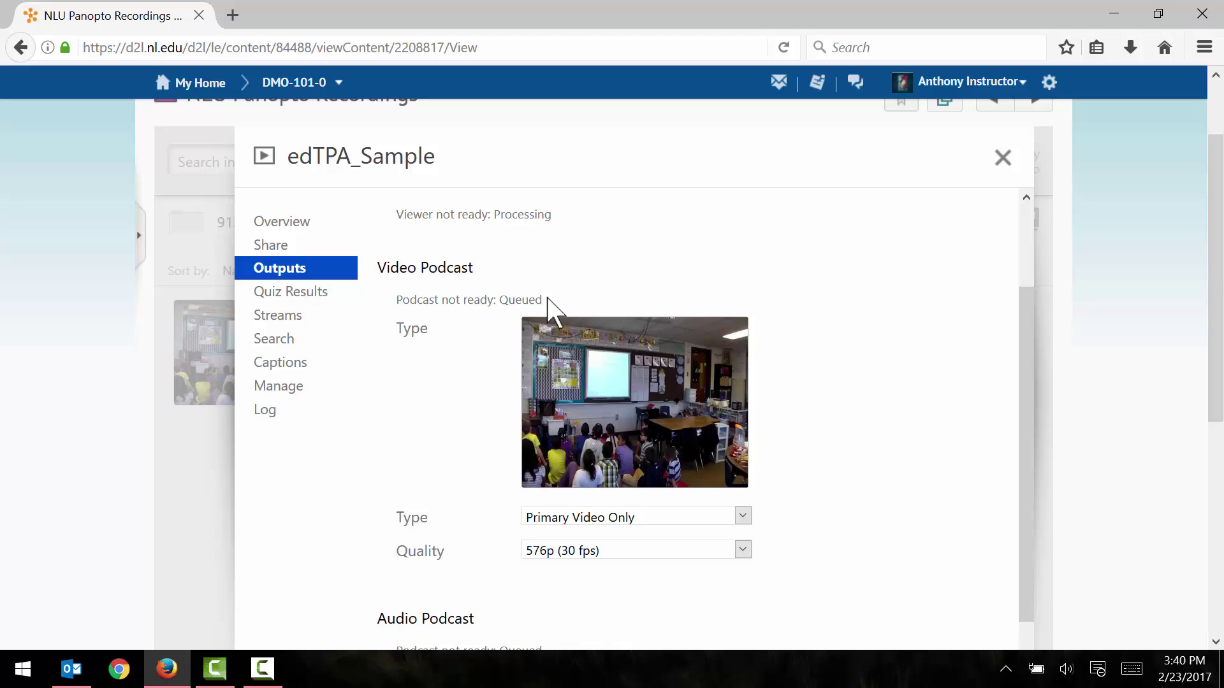
scroll(535, 313, "down", 1)
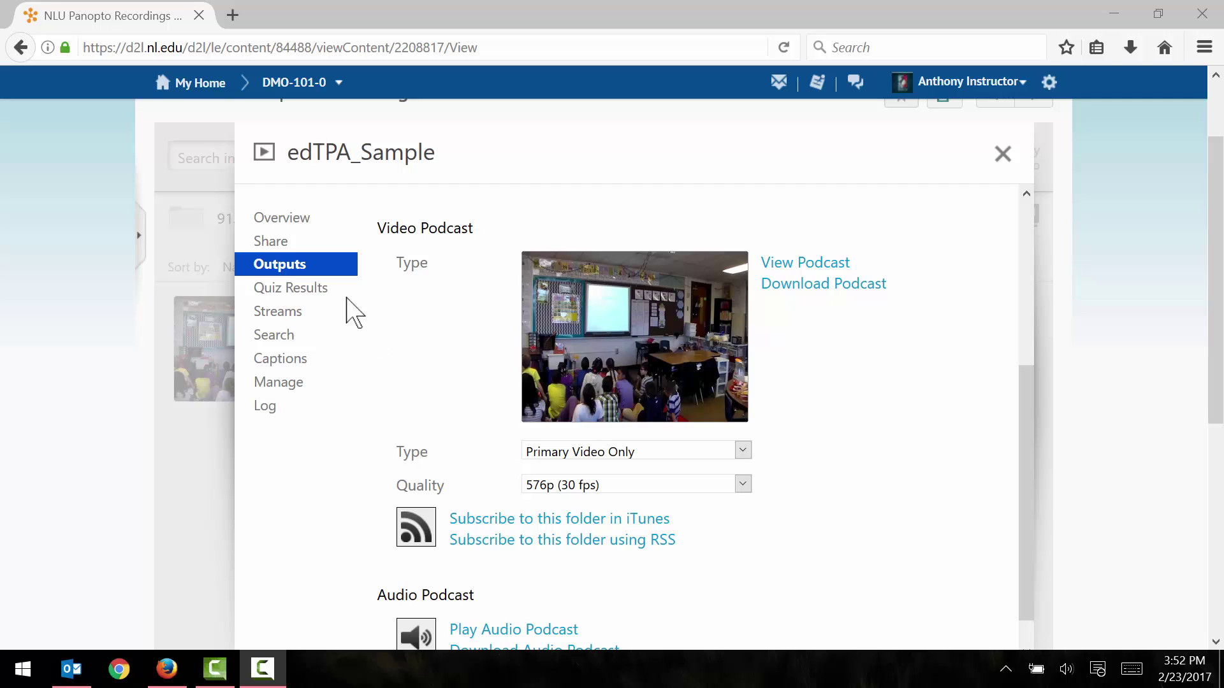
Refresh the Outputs tab and save the video podcast as edTPA_Sample_default.mp4 (173 MB)
left_click(302, 294)
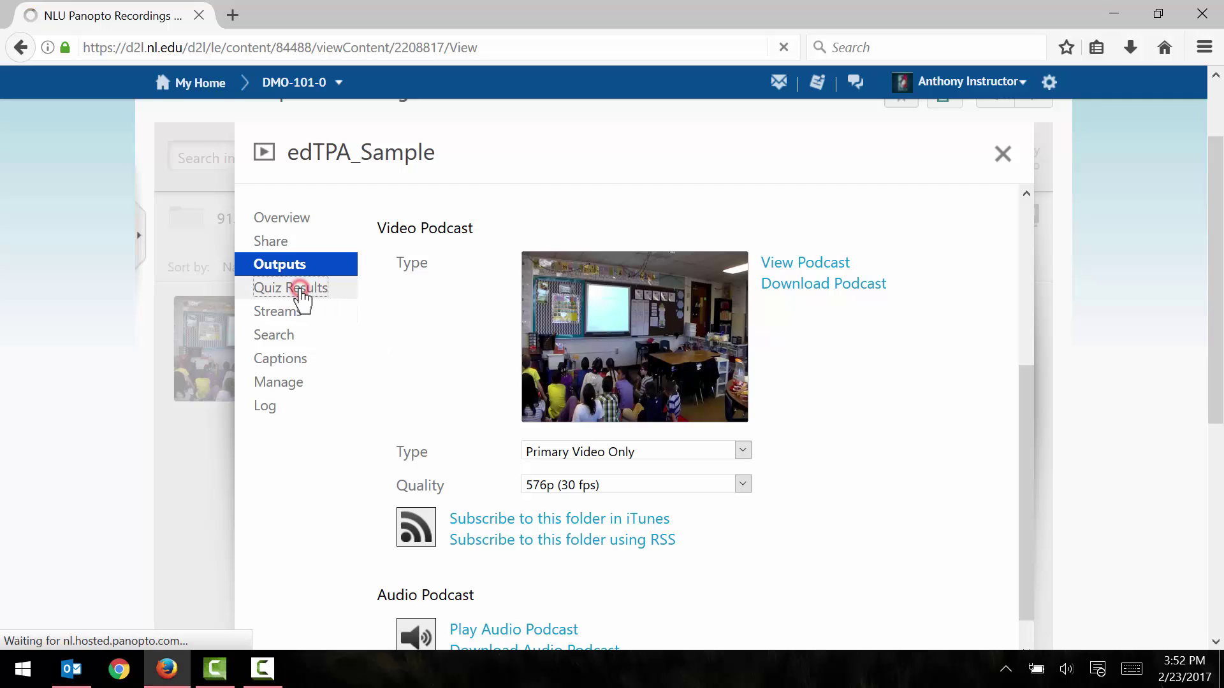
left_click(285, 267)
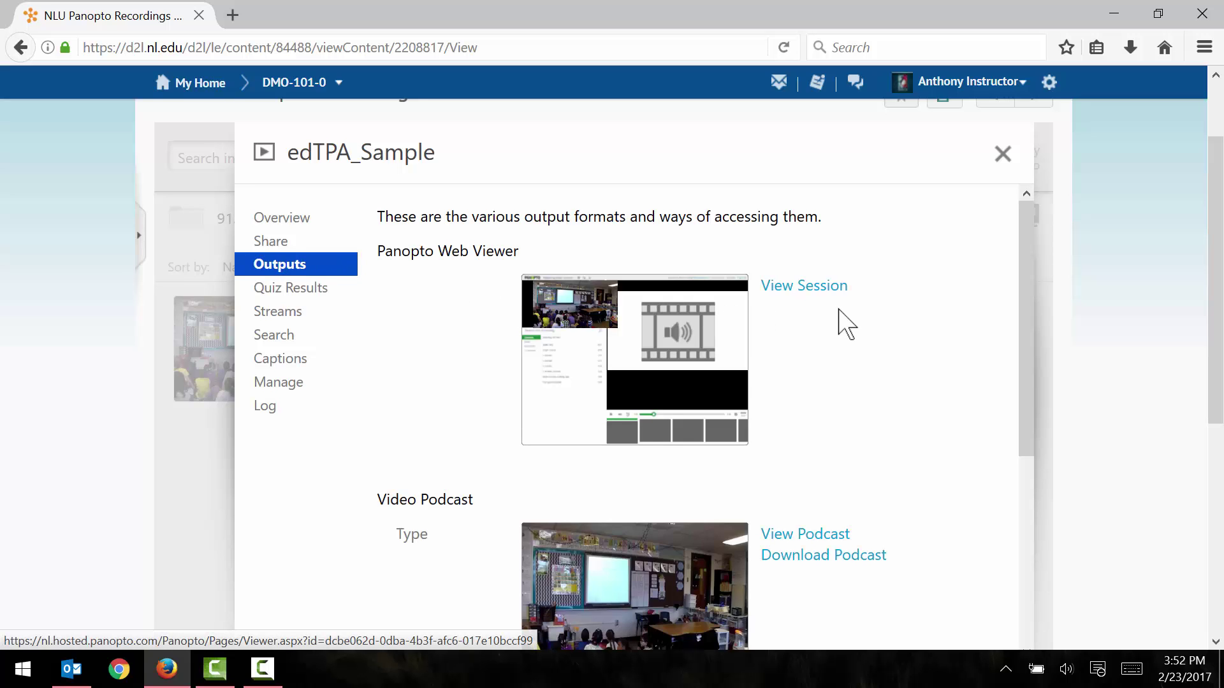
scroll(838, 312, "down", 3)
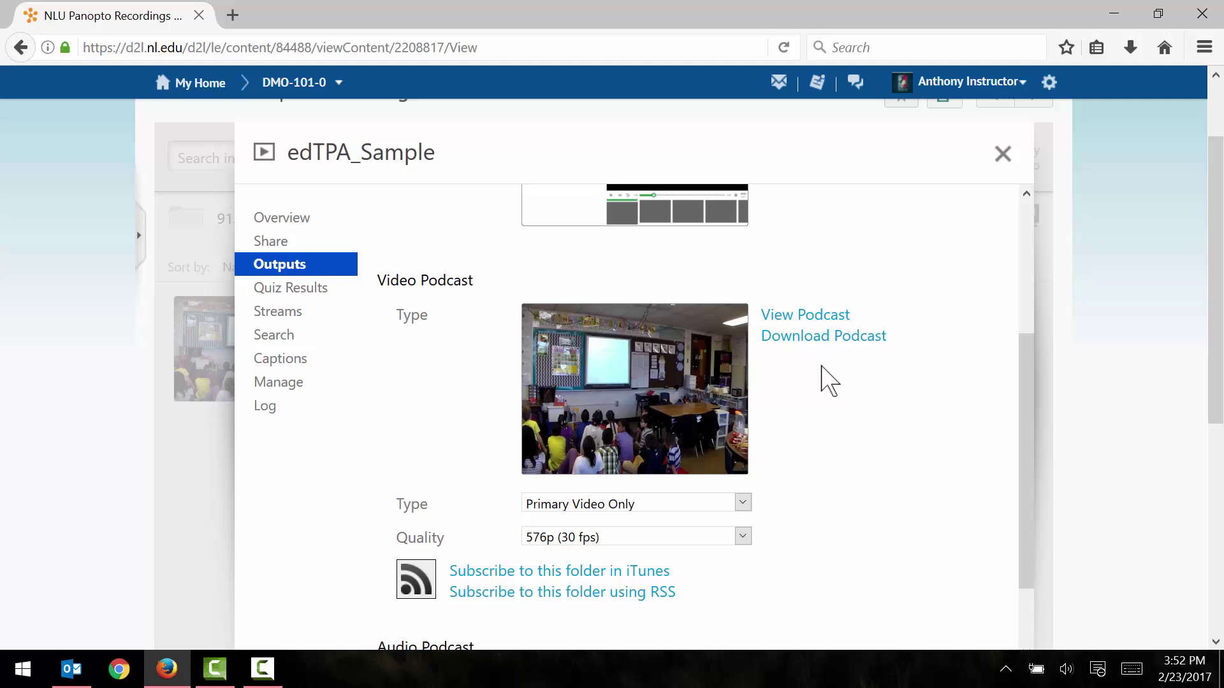
scroll(823, 379, "down", 1)
left_click(824, 312)
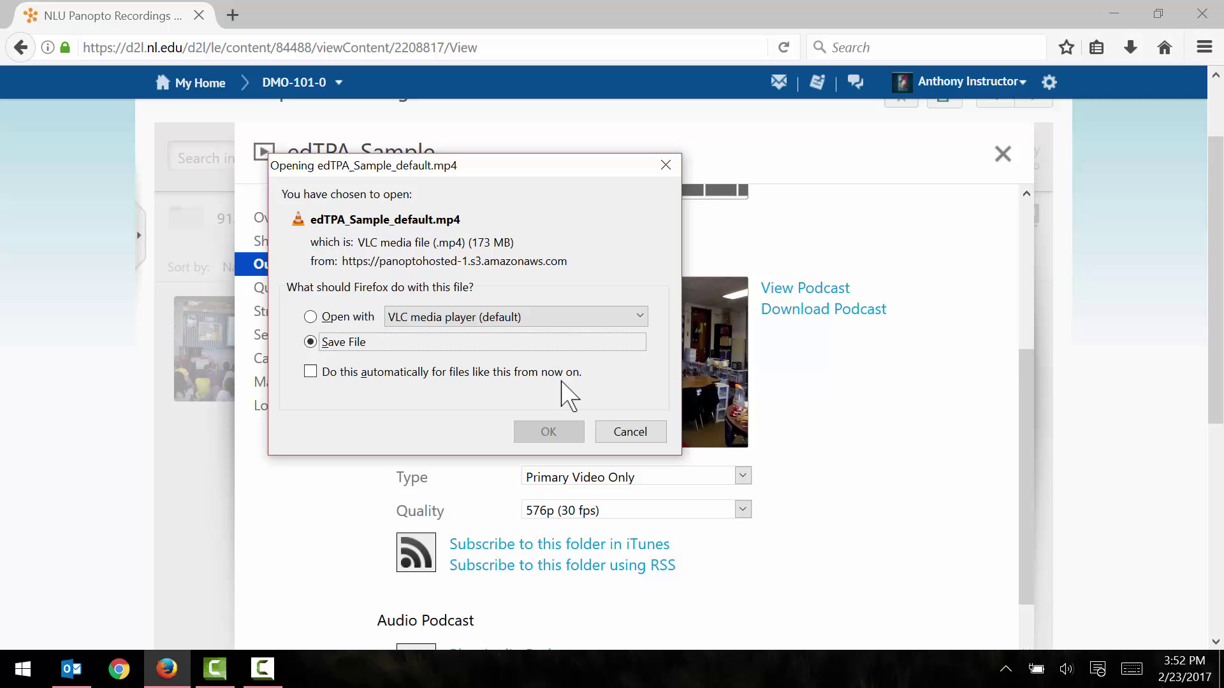
left_click_drag(510, 167, 499, 181)
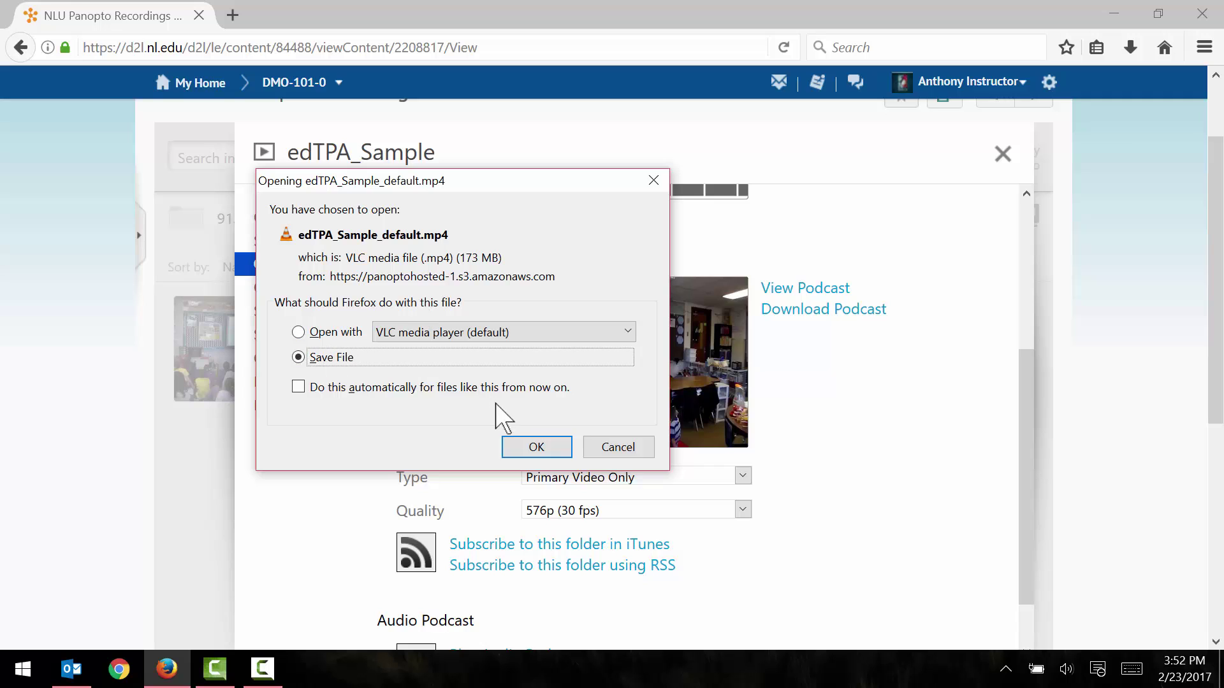
left_click(525, 441)
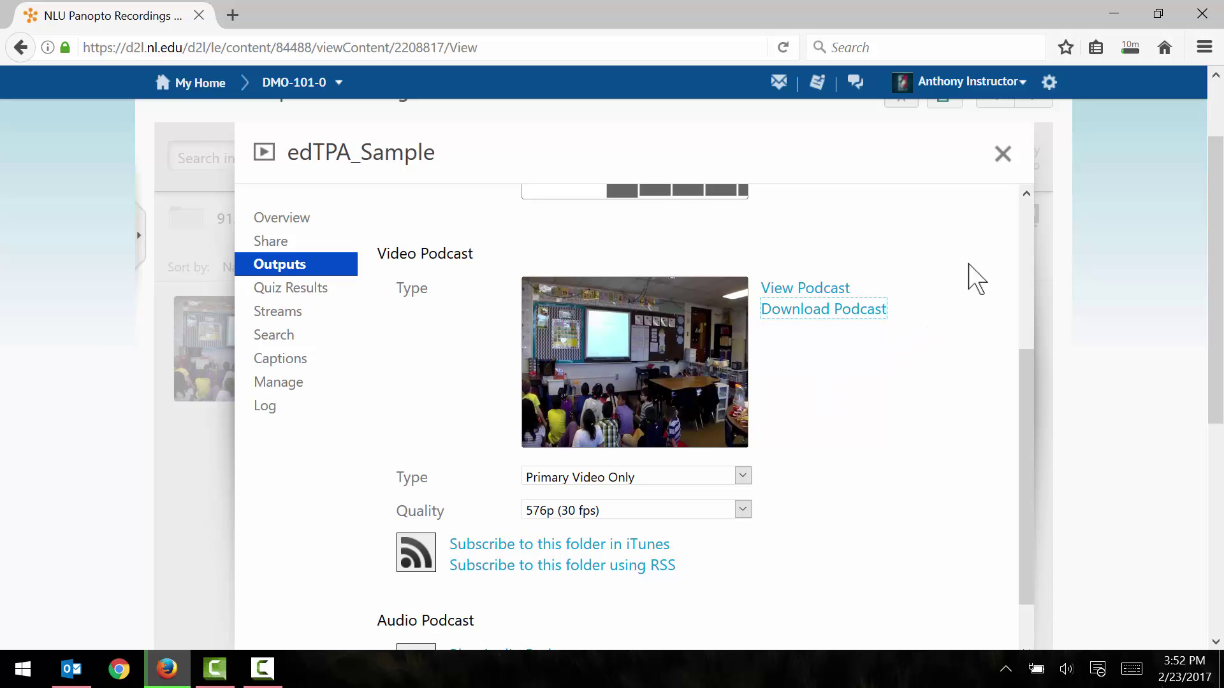
Close the edTPA_Sample settings and scroll up to the folder listing showing the trimmed 16:01 session
left_click(1001, 156)
mouse_move(459, 333)
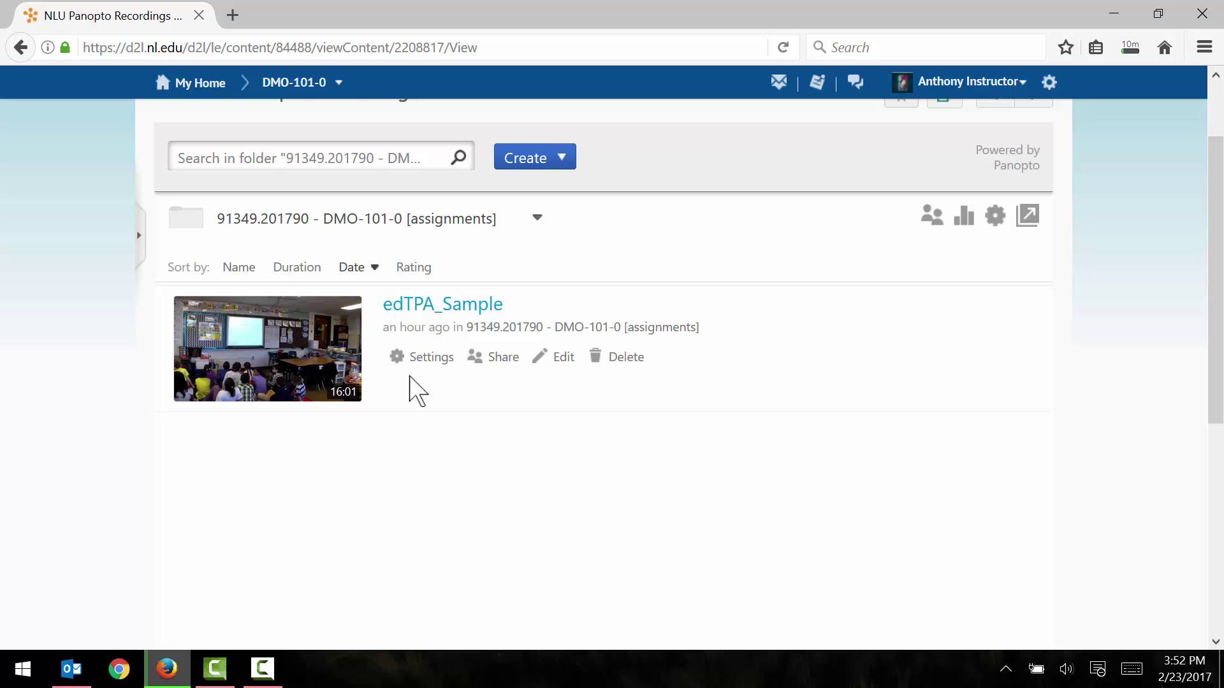
scroll(415, 390, "up", 1)
scroll(484, 318, "up", 1)
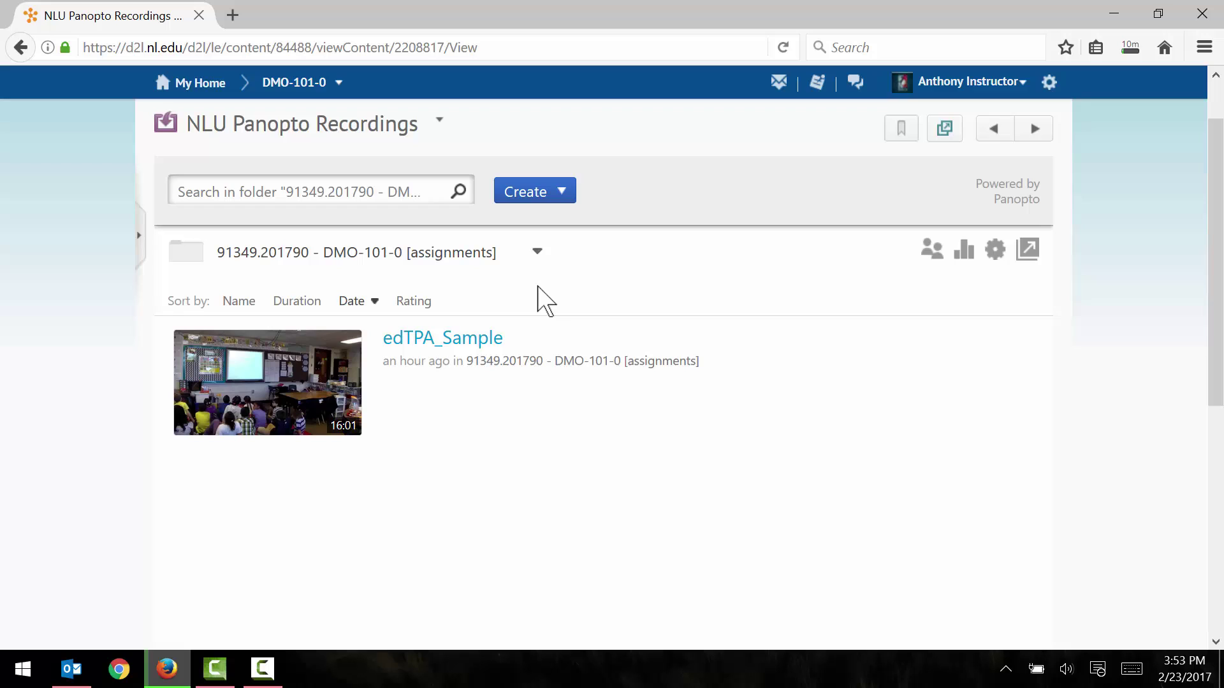
scroll(541, 300, "down", 1)
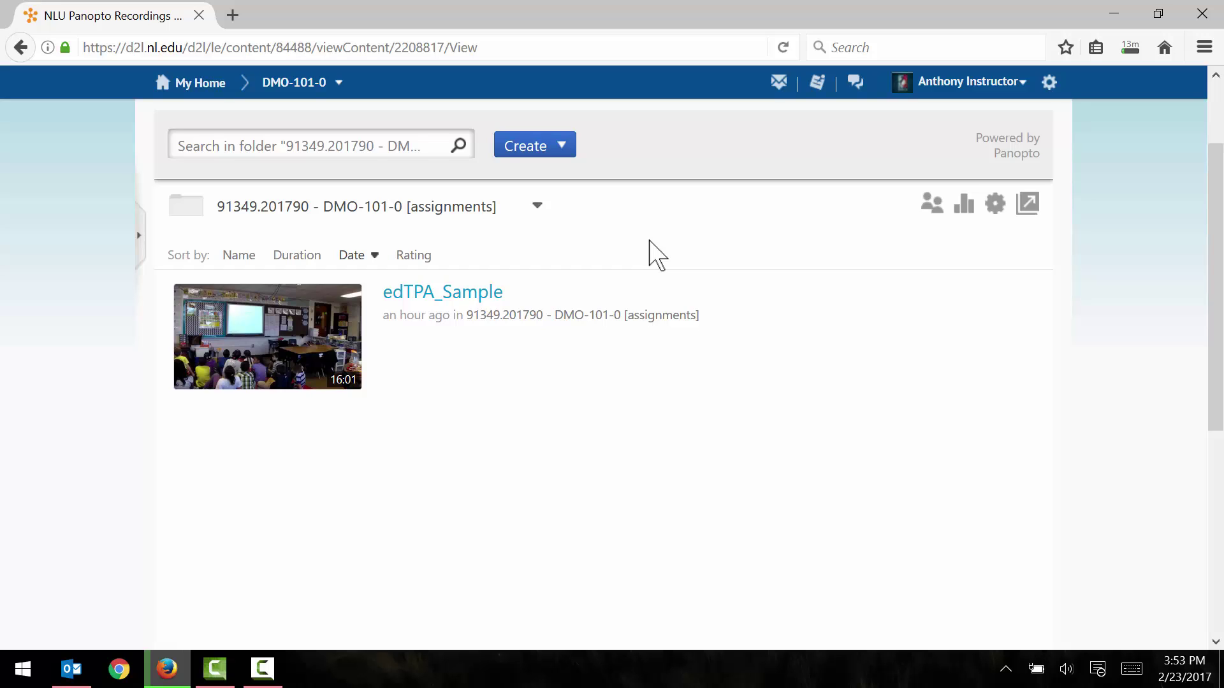
mouse_move(554, 315)
scroll(664, 264, "up", 1)
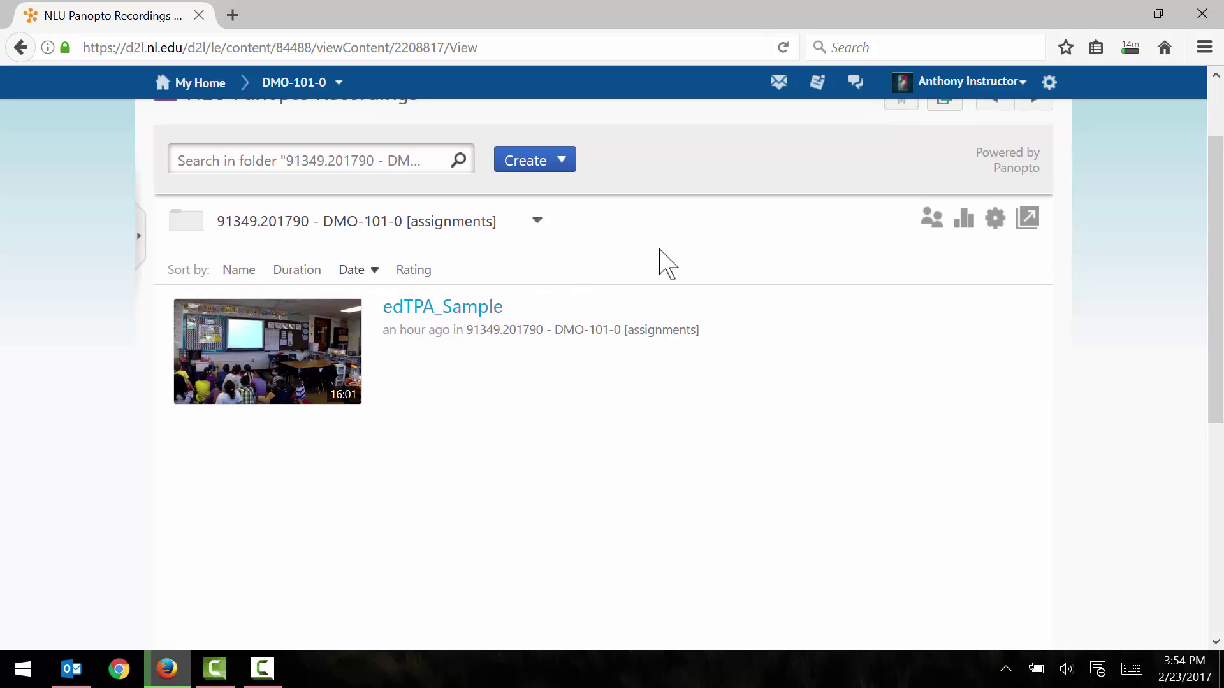